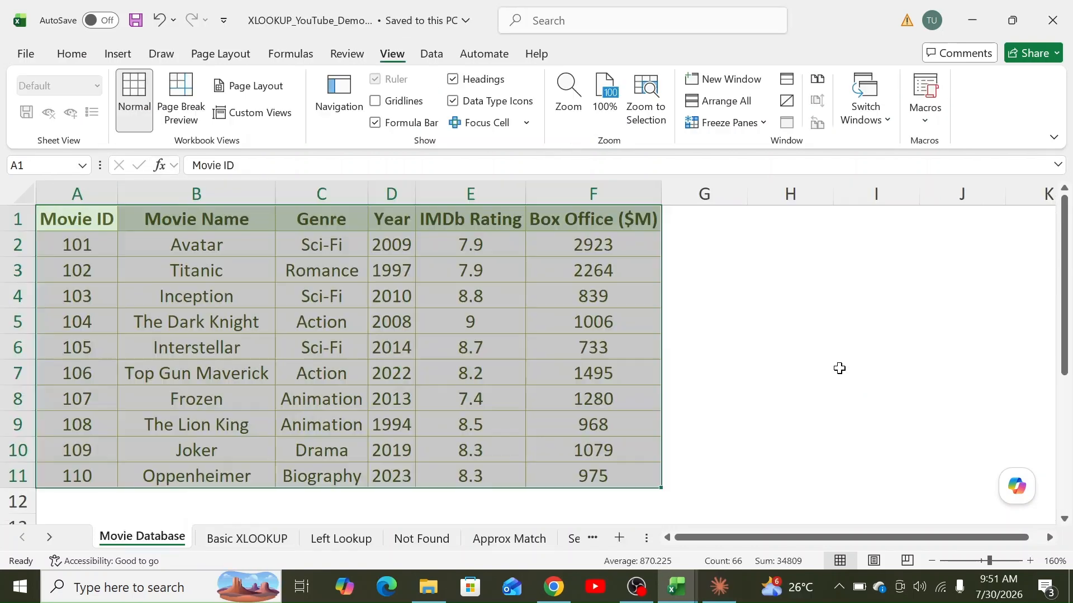
# Examine the arguments of the VLOOKUP formula in B2 on the Basic XLOOKUP sheet against the movie table
pyautogui.click(841, 366)
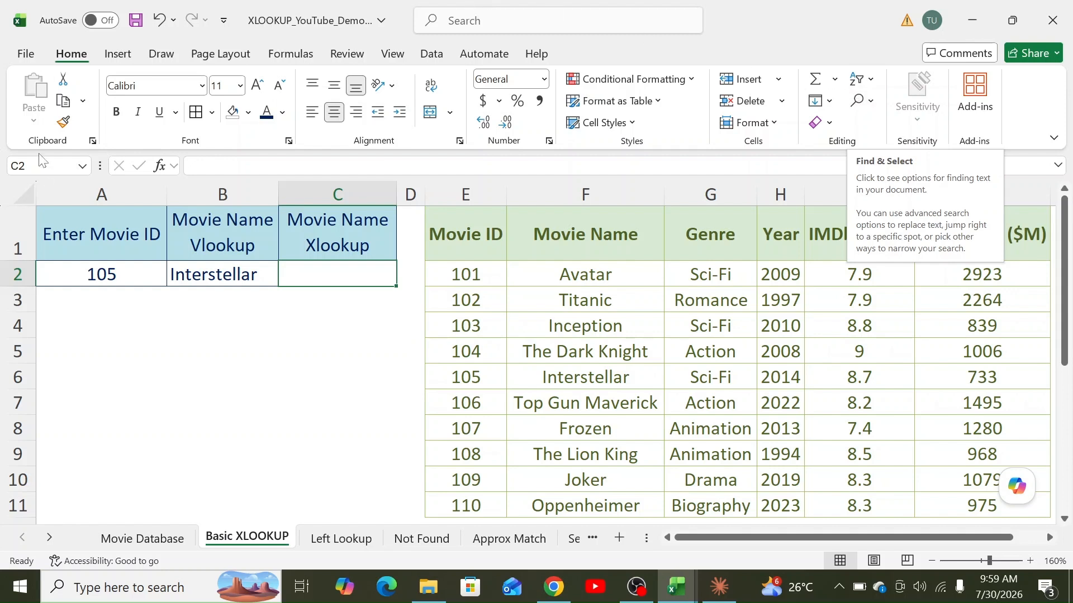
pyautogui.click(96, 280)
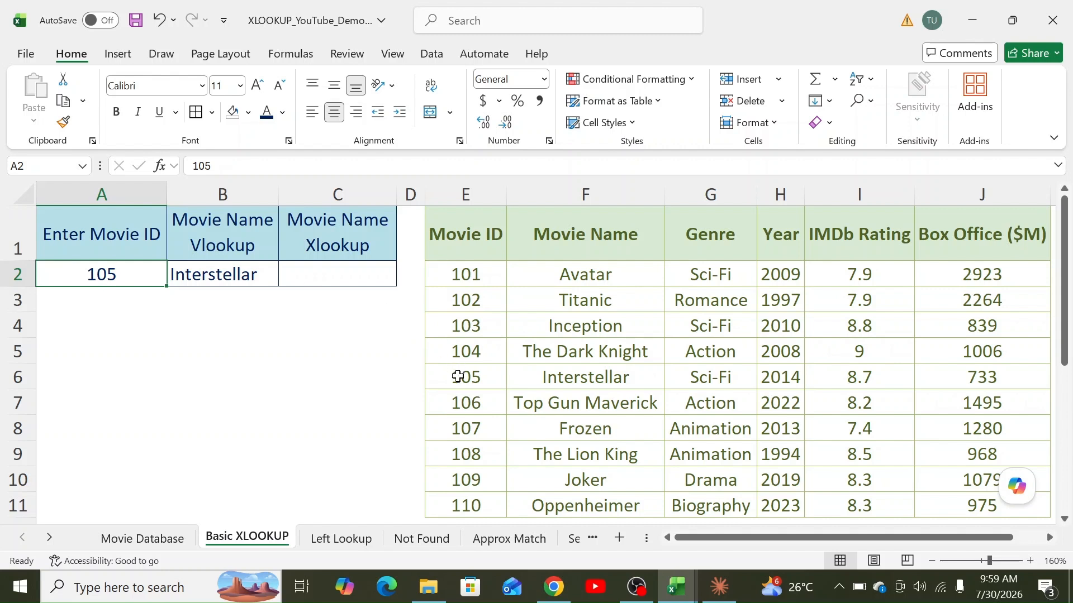
pyautogui.click(595, 382)
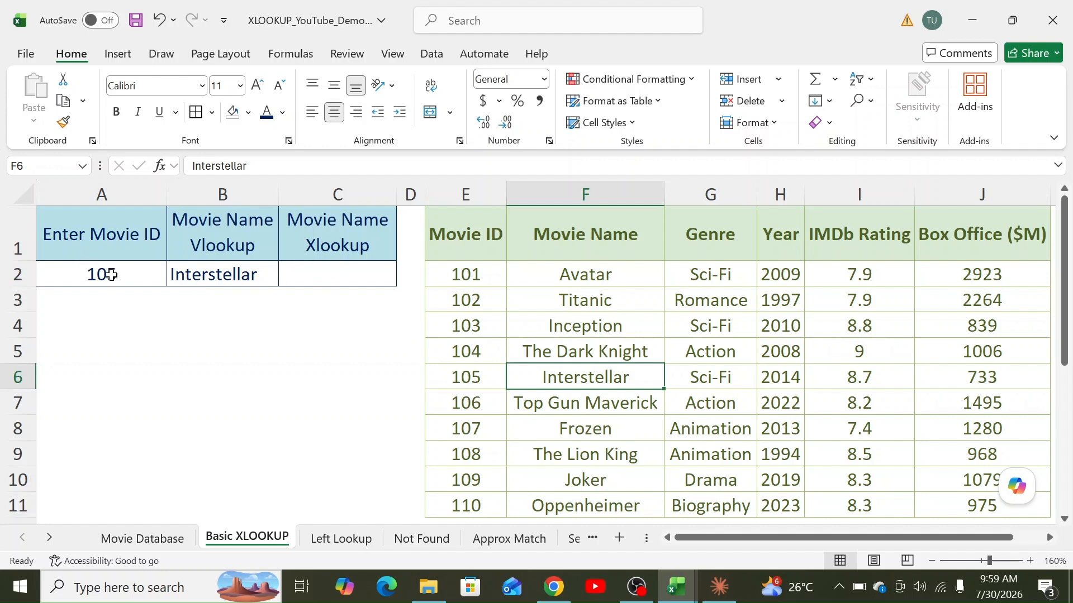
pyautogui.doubleClick(238, 278)
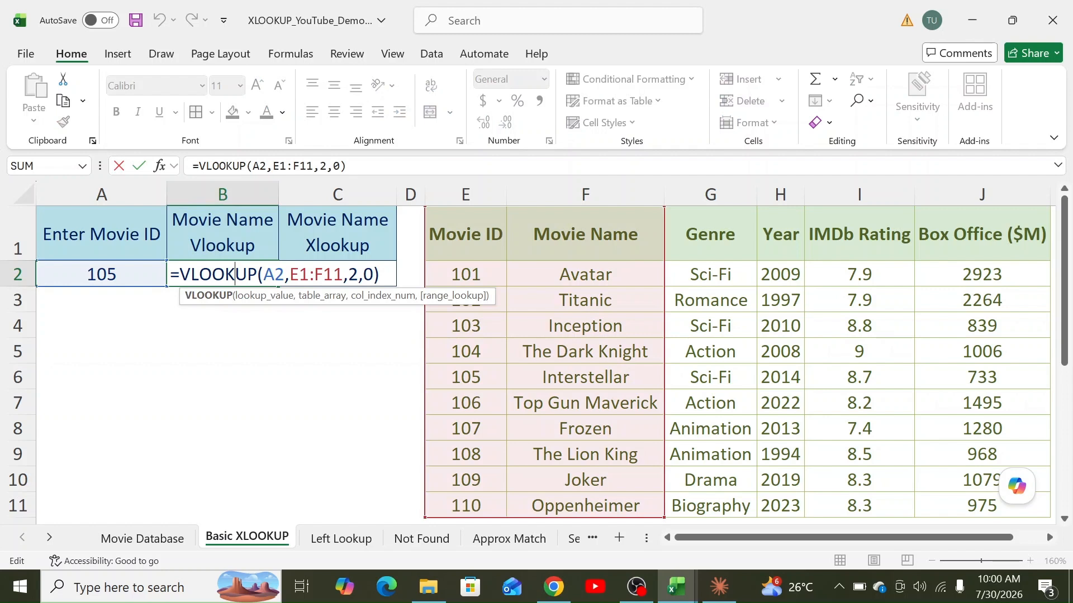
pyautogui.click(274, 275)
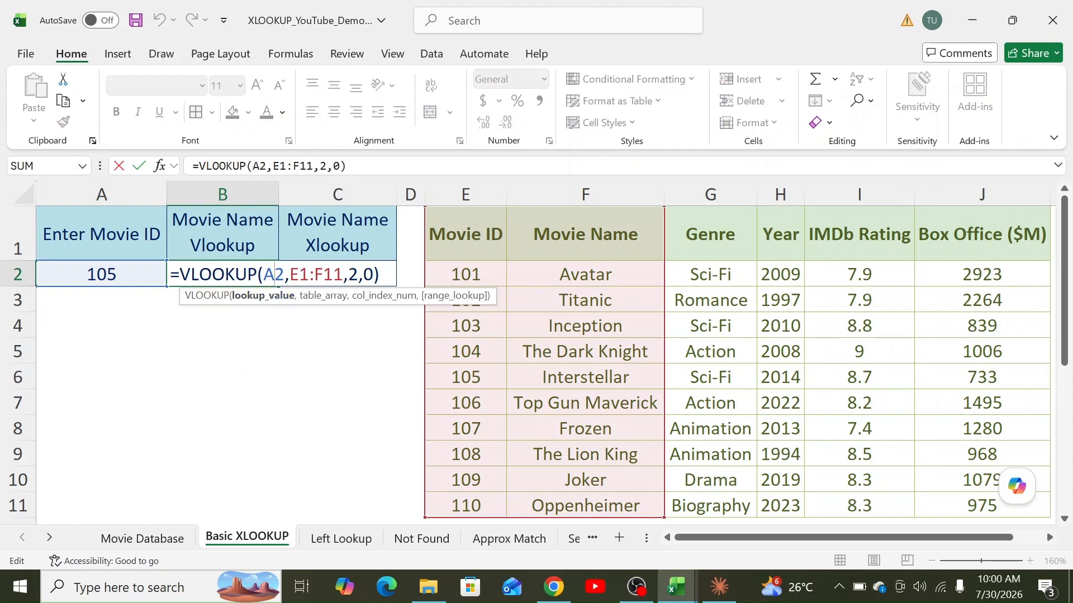
pyautogui.click(310, 275)
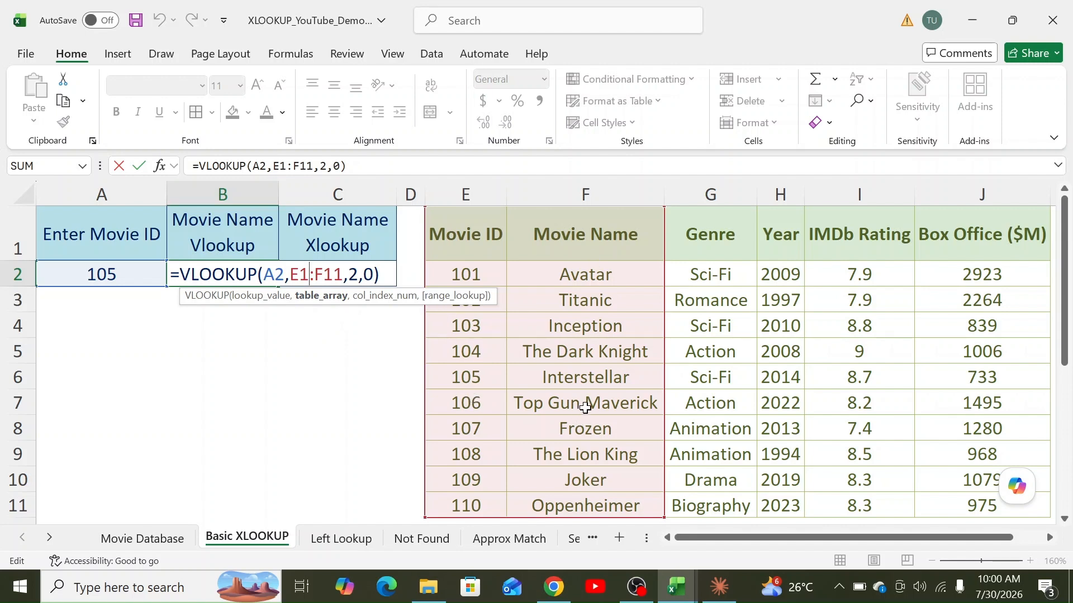
pyautogui.click(372, 274)
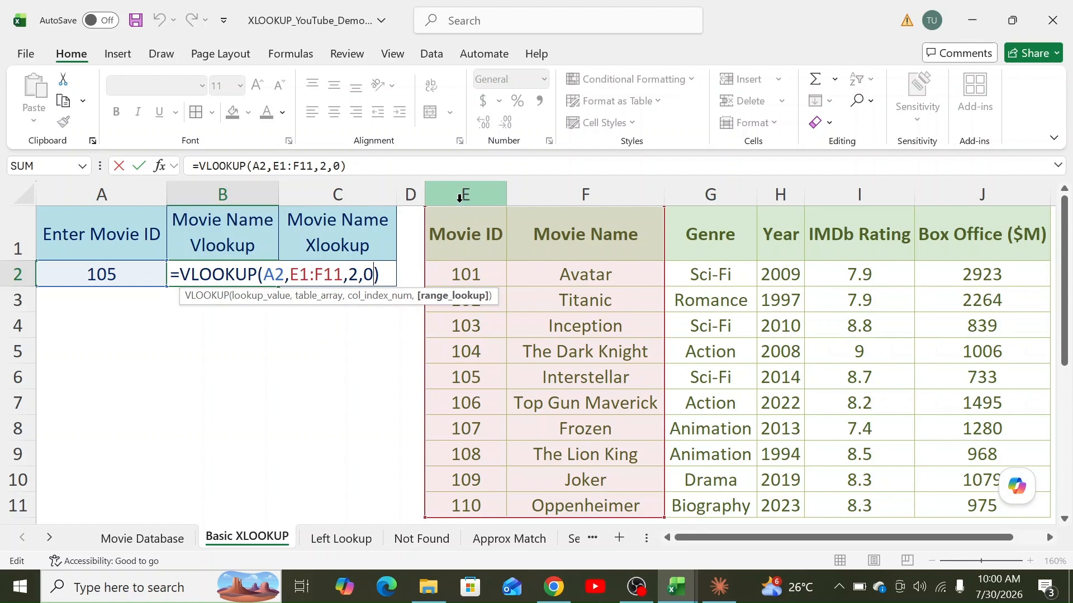
pyautogui.press('Return')
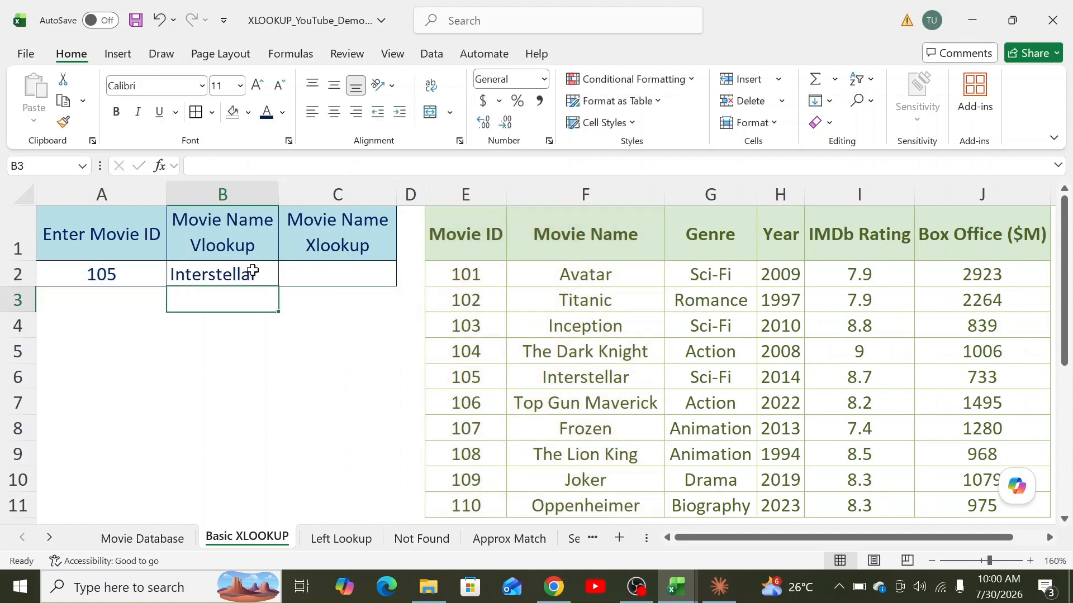
# Enter =XLOOKUP(A2,E:E,F:F) in C2 of the Basic XLOOKUP sheet to return the movie name for the ID
pyautogui.click(254, 270)
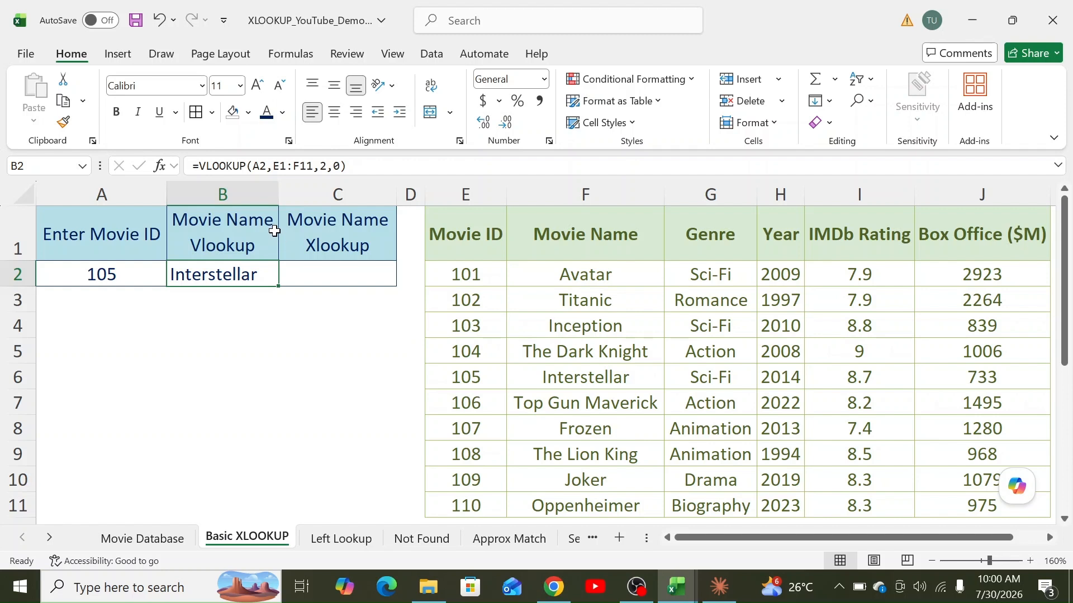
pyautogui.press('Right')
pyautogui.write('=')
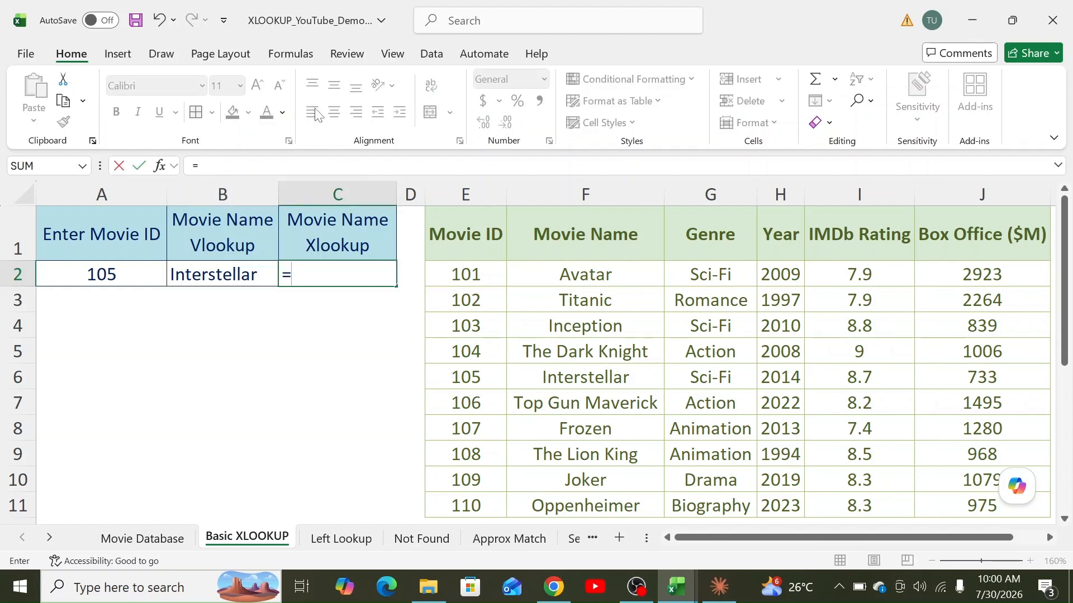
pyautogui.write('xl')
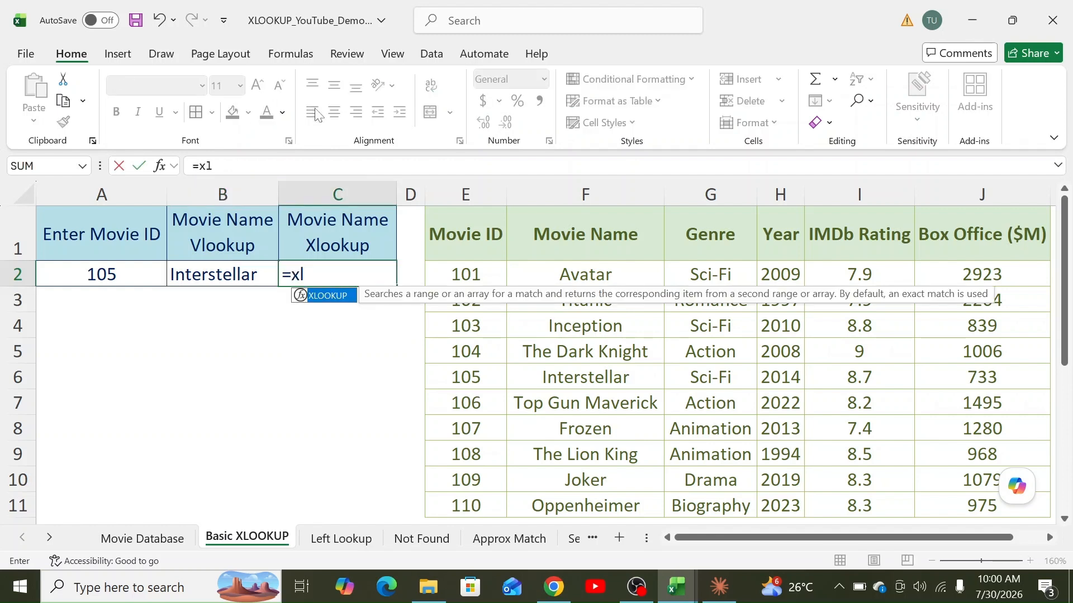
pyautogui.press('Tab')
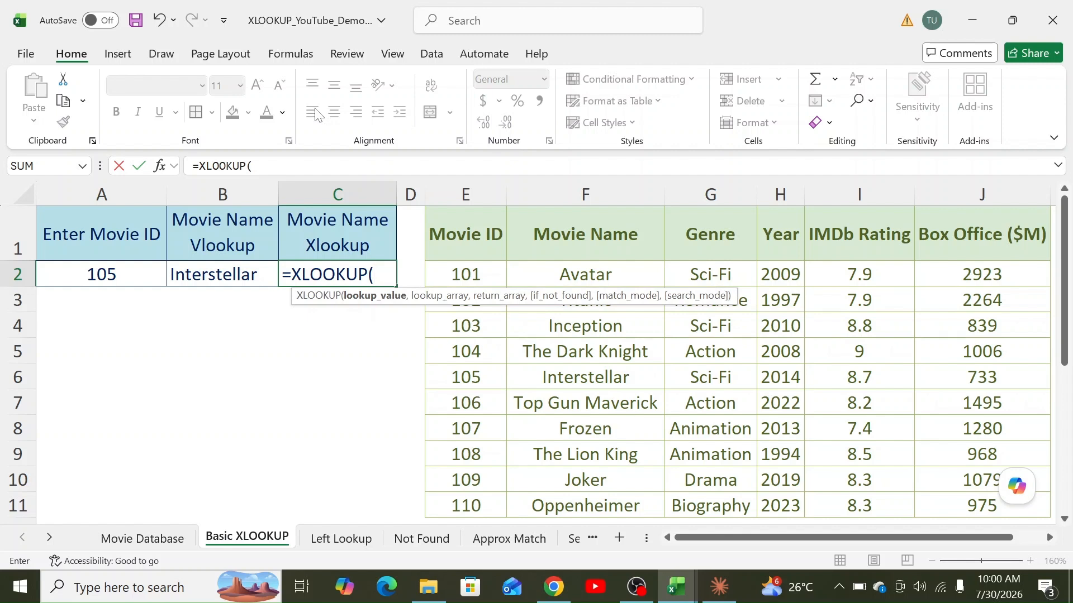
pyautogui.click(118, 274)
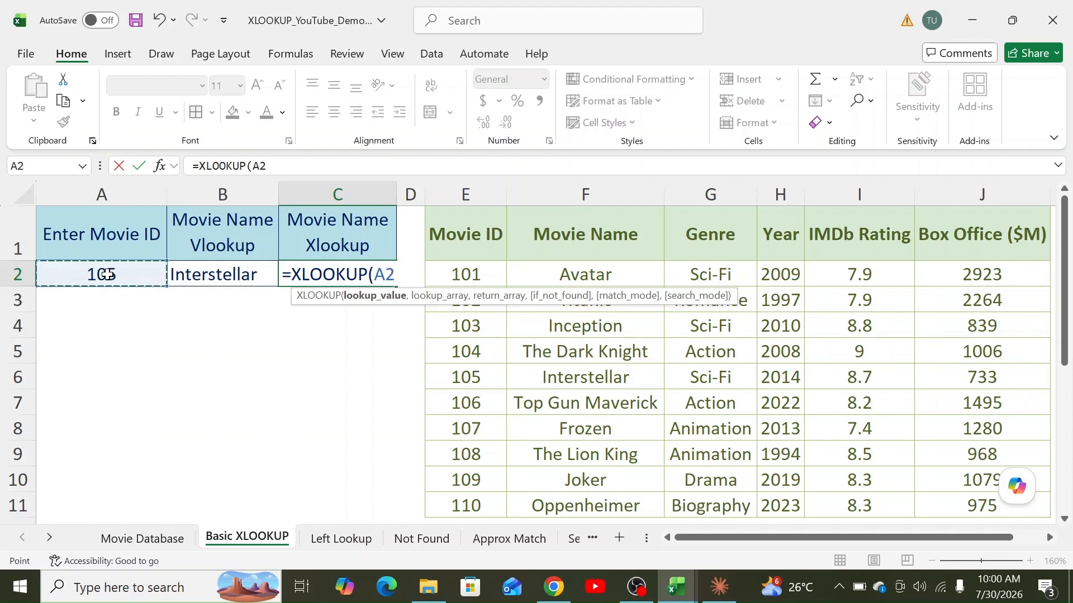
pyautogui.write(',')
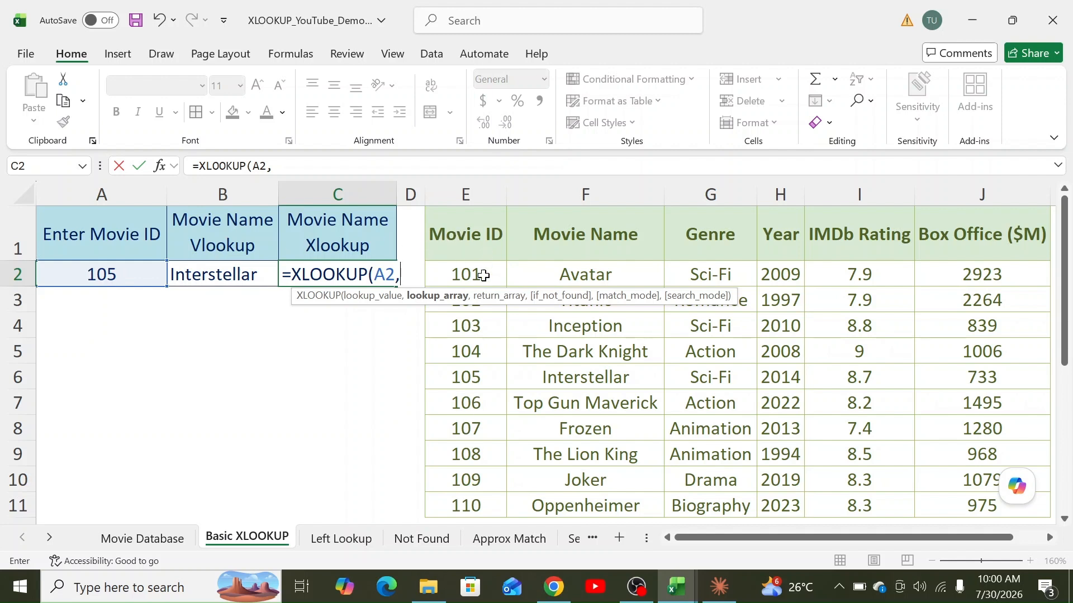
pyautogui.click(463, 195)
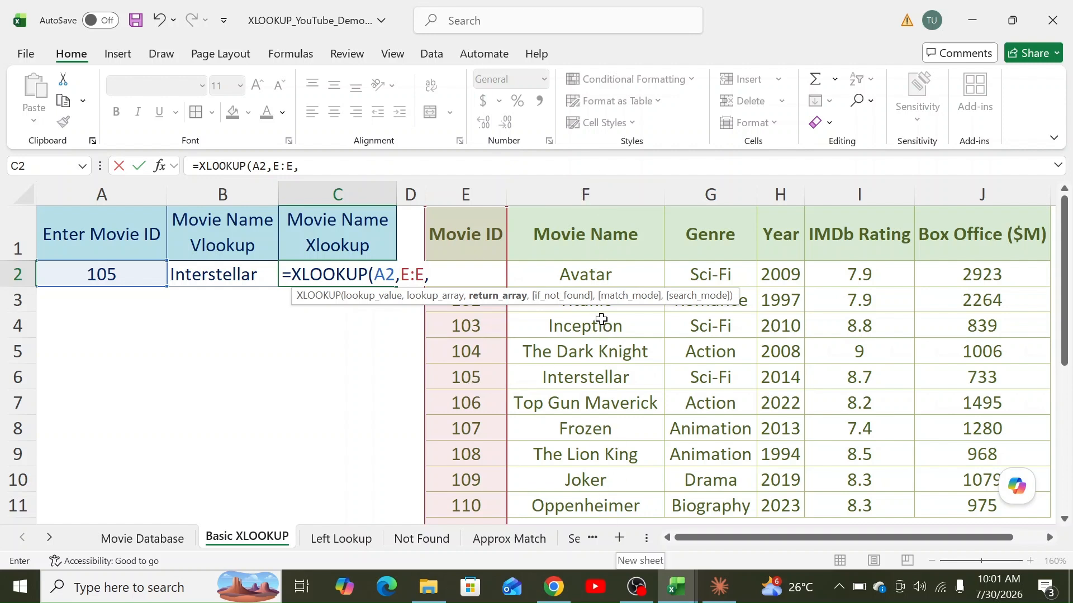
pyautogui.click(606, 193)
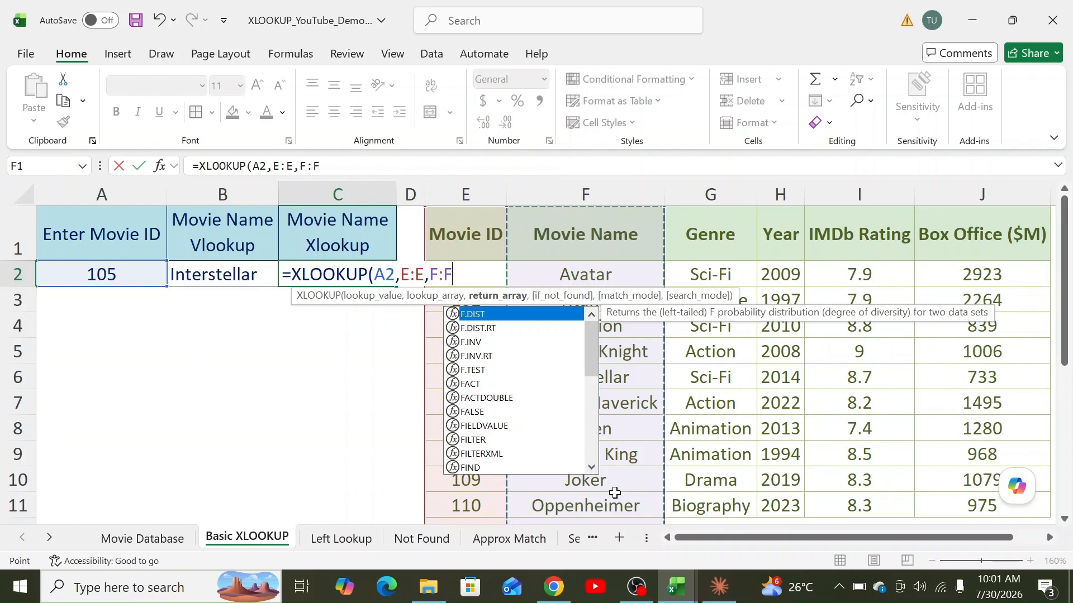
pyautogui.write(')')
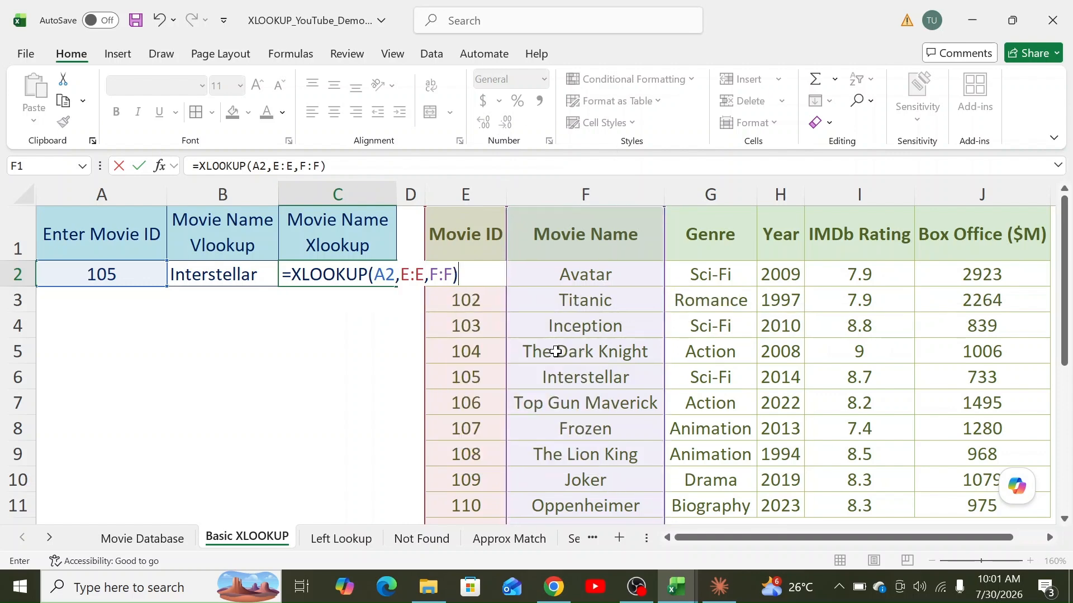
pyautogui.press('Return')
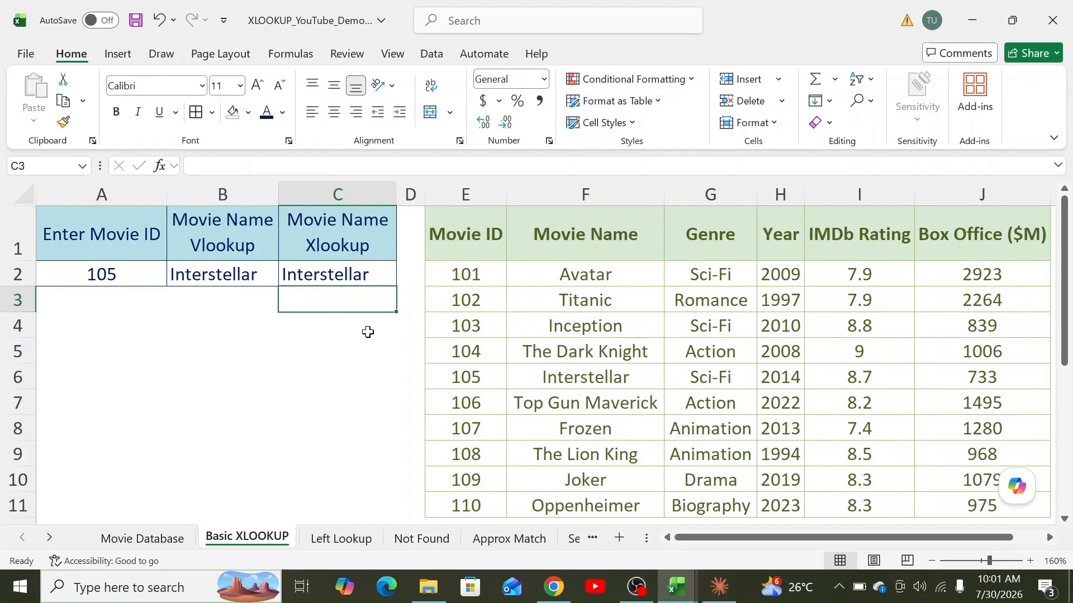
# Review the XLOOKUP formula in C2 and the VLOOKUP formula in B2 on the Basic XLOOKUP sheet
pyautogui.doubleClick(374, 278)
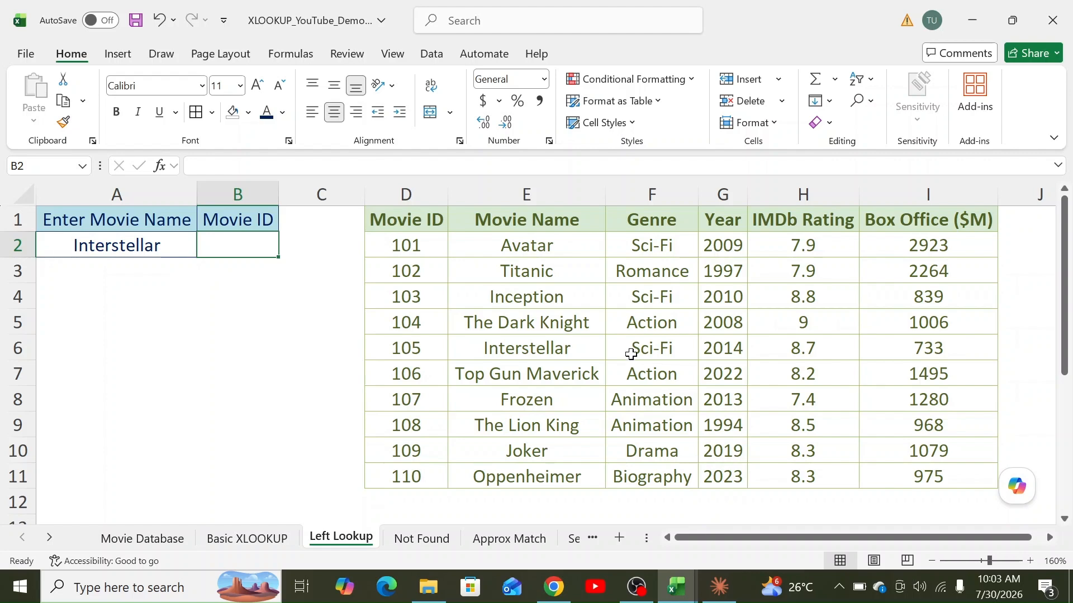
pyautogui.click(246, 538)
pyautogui.doubleClick(210, 266)
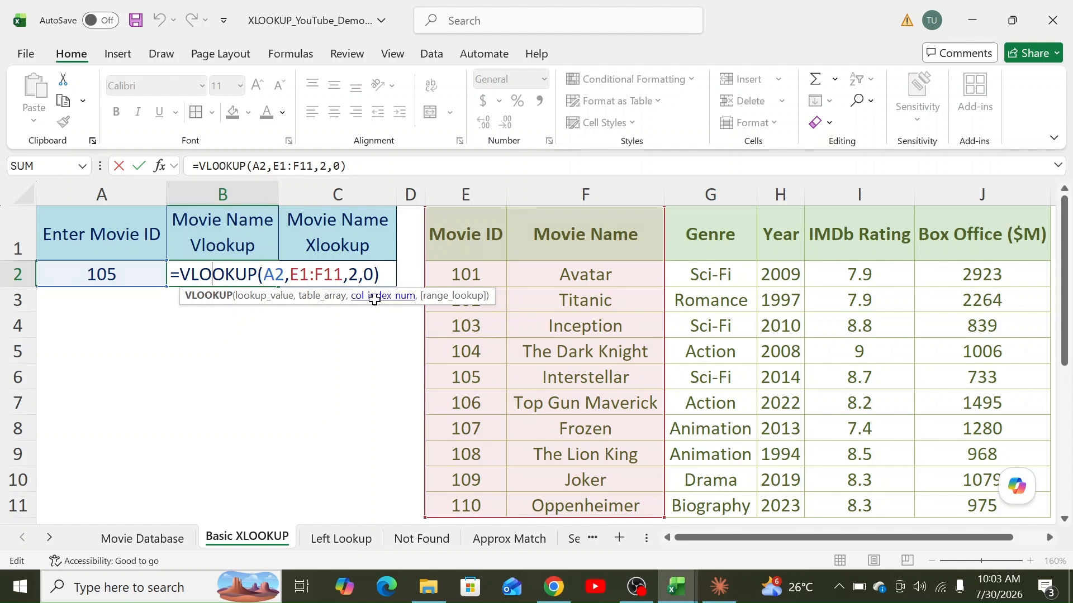
pyautogui.hotkey('ctrl', 'Return')
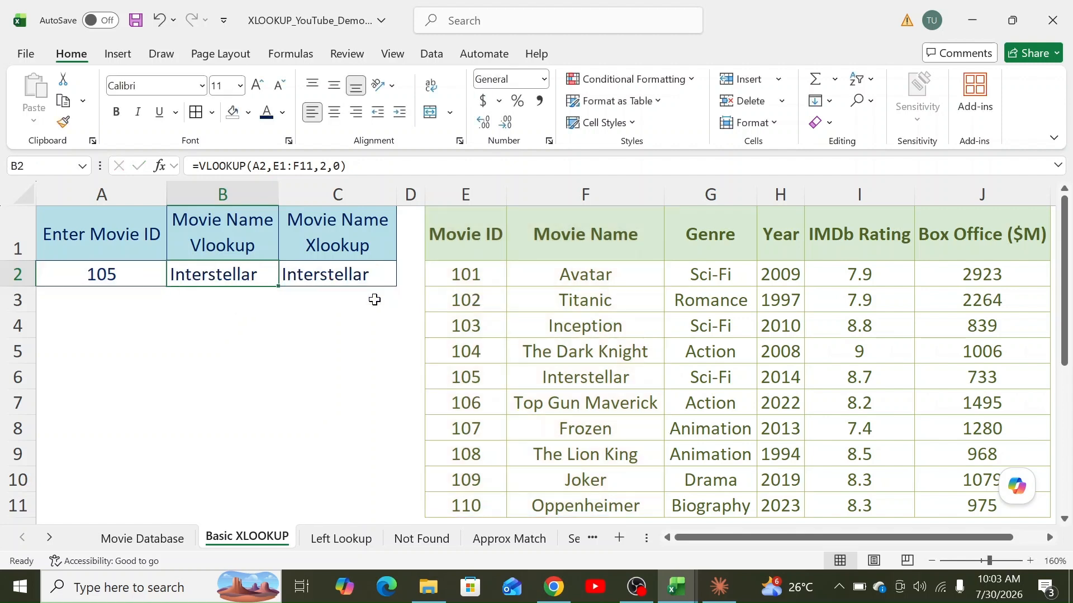
# On the Left Lookup sheet, enter =XLOOKUP(A2,E:E,D:D) in B2 to return the movie ID for the name in A2
pyautogui.click(338, 539)
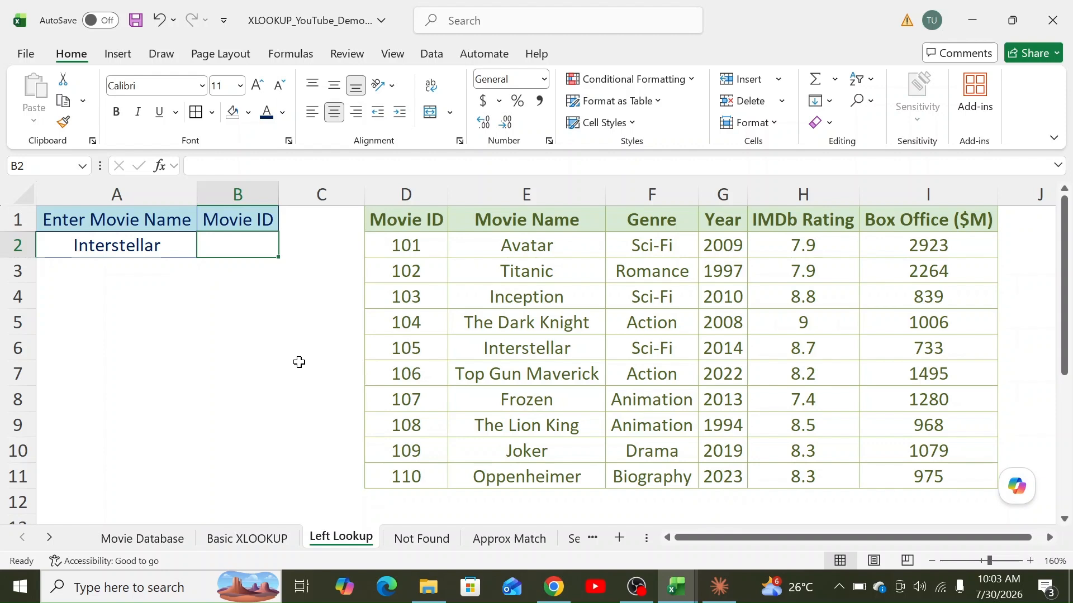
pyautogui.write('=')
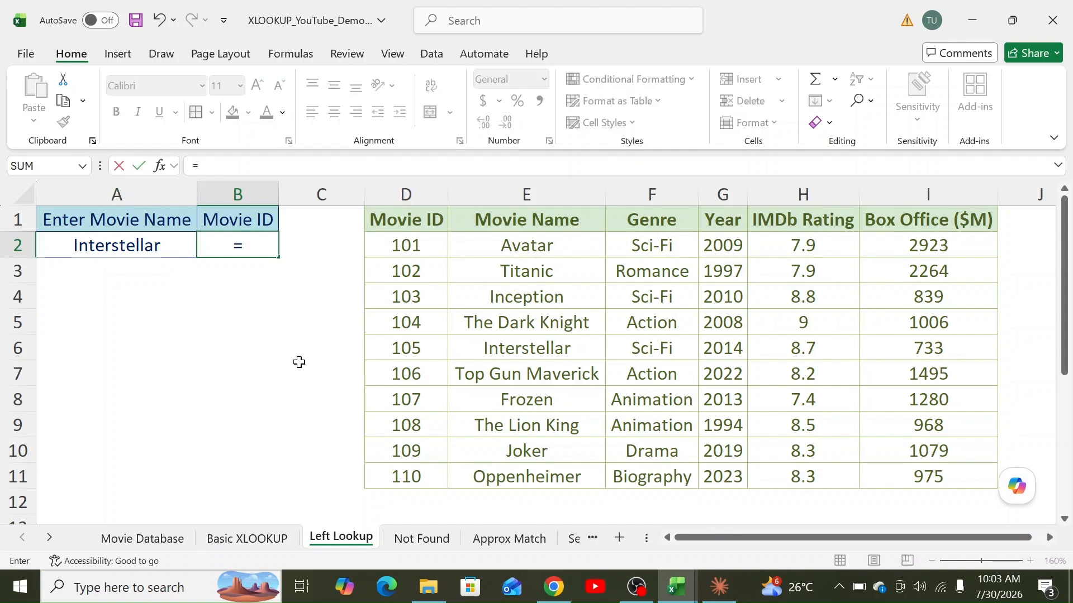
pyautogui.press('Escape')
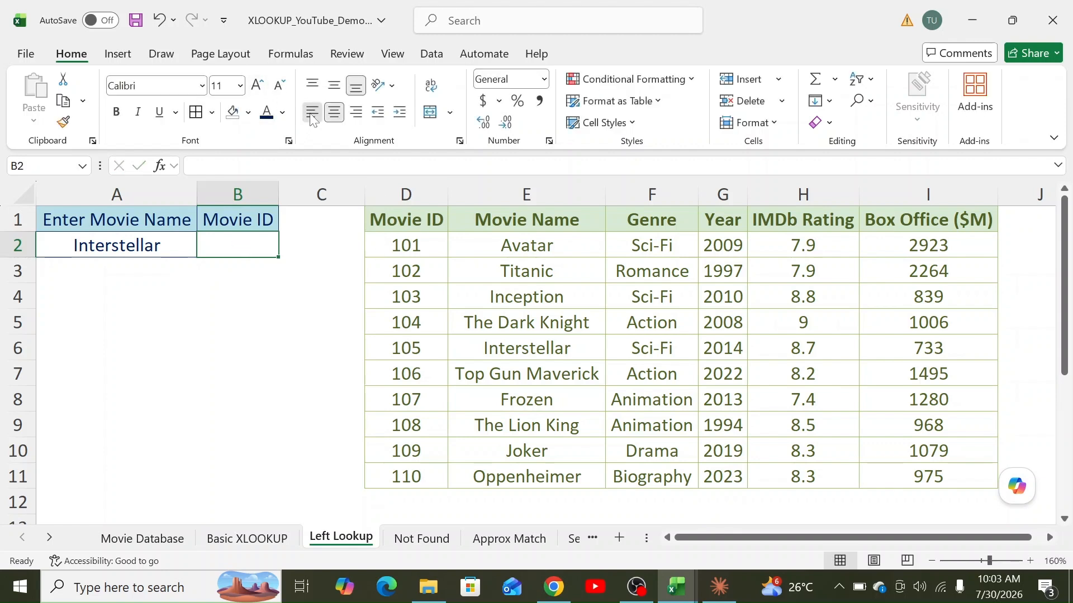
pyautogui.write('=xlo')
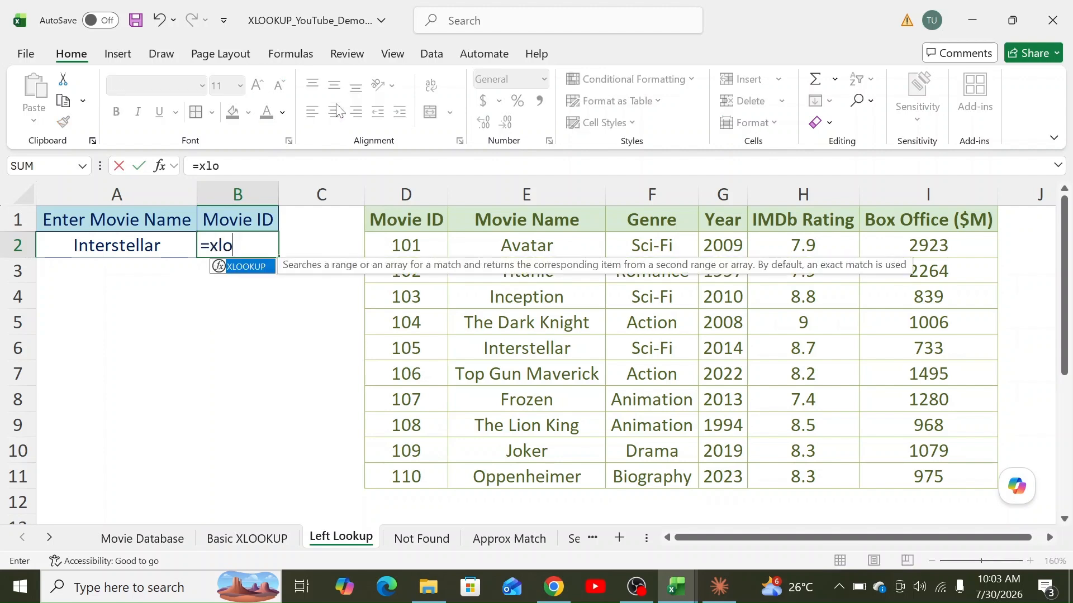
pyautogui.press('Tab')
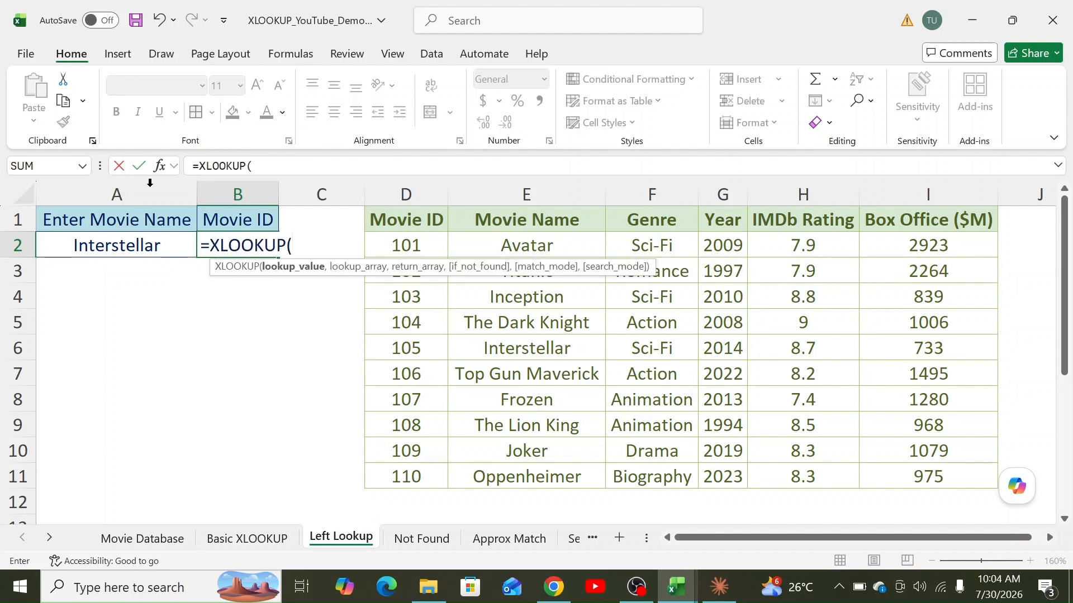
pyautogui.click(119, 246)
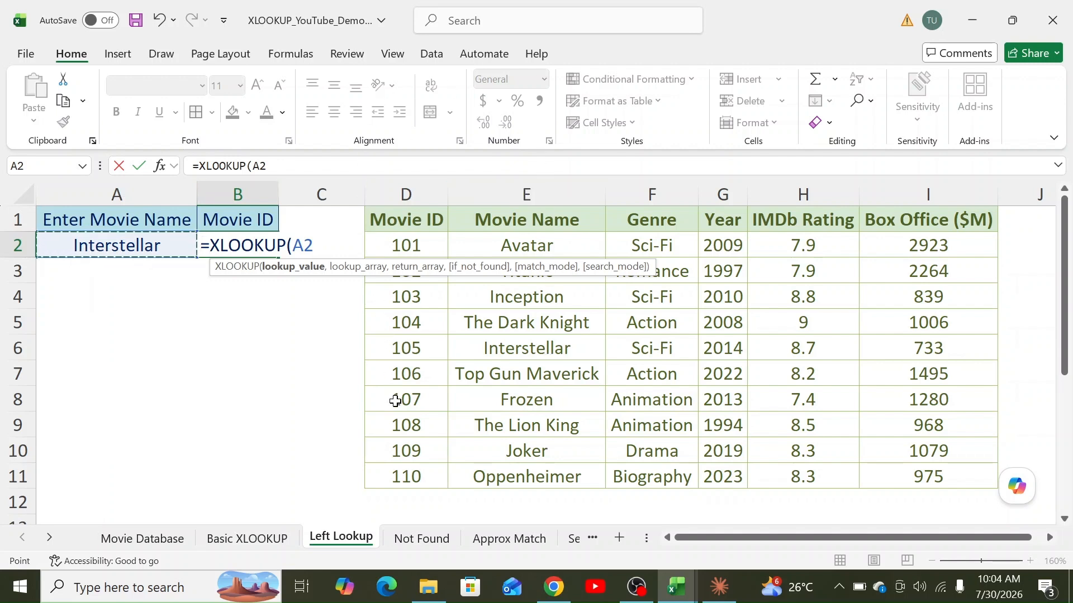
pyautogui.write(',')
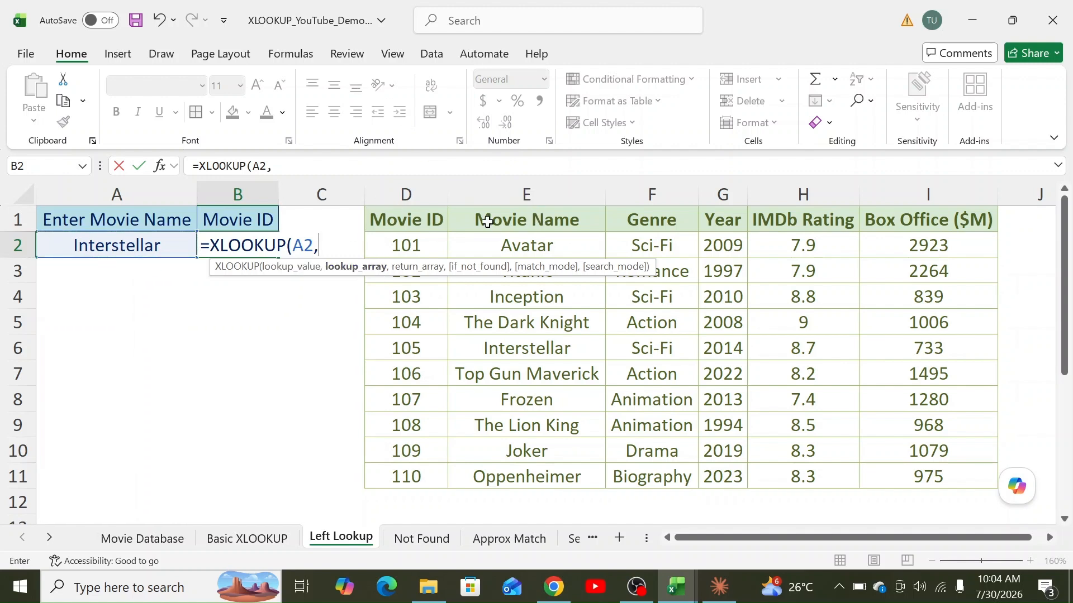
pyautogui.click(552, 194)
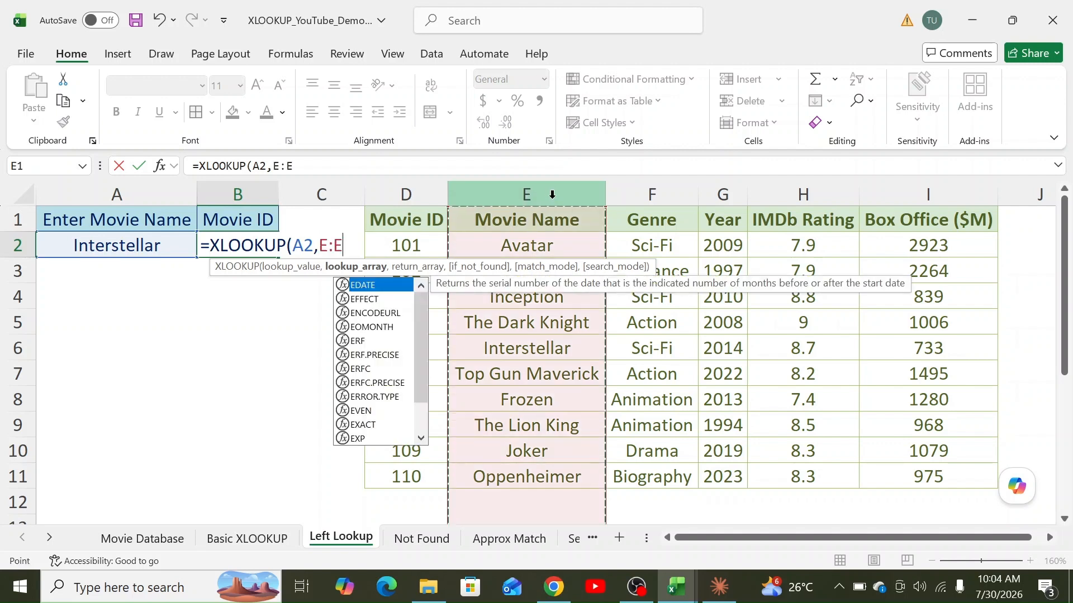
pyautogui.write(',')
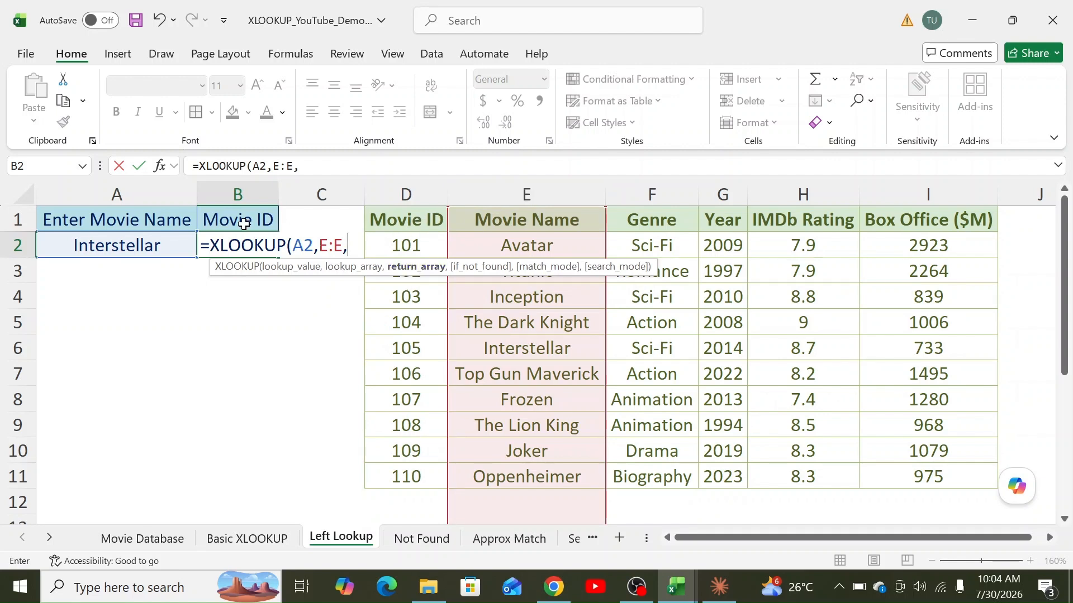
pyautogui.click(407, 194)
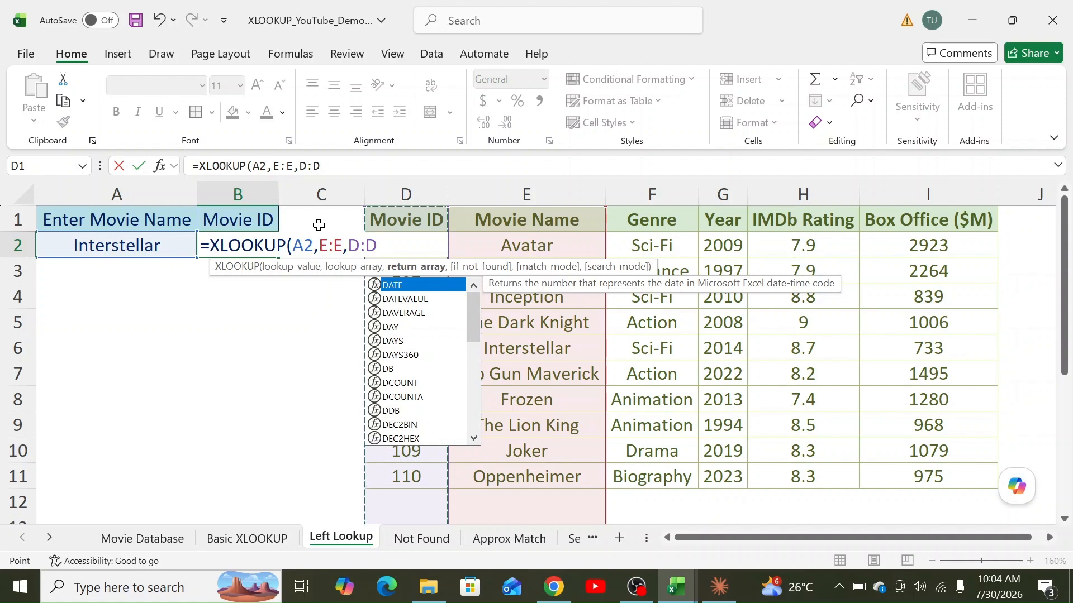
pyautogui.write(')')
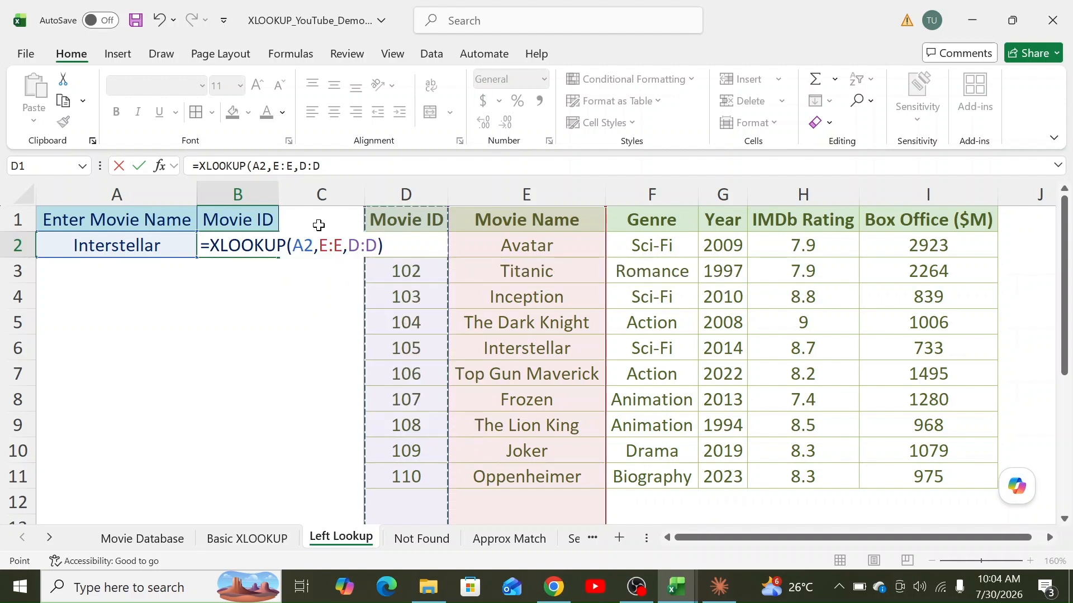
pyautogui.press('Return')
pyautogui.click(246, 241)
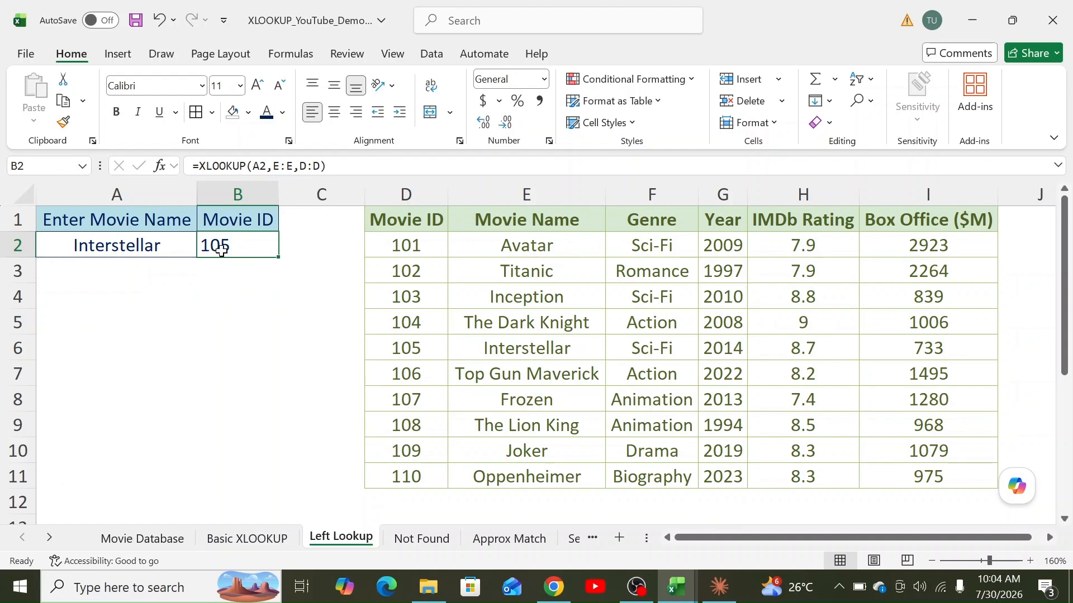
pyautogui.doubleClick(252, 244)
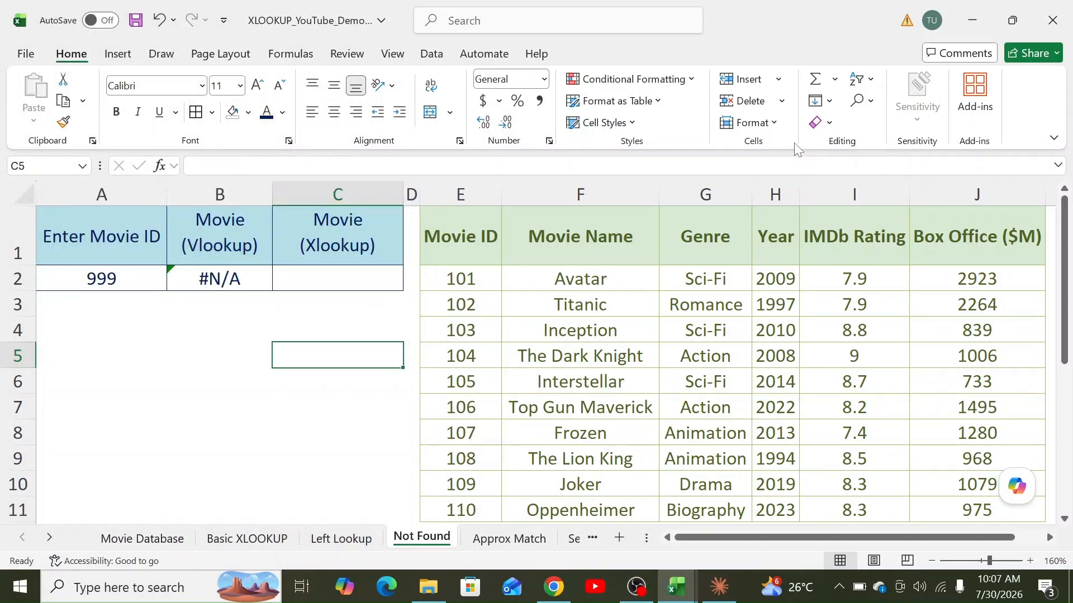
# On the Not Found sheet, wrap the VLOOKUP in B2 in IFERROR so it returns "NO Movie" on an error
pyautogui.click(104, 279)
pyautogui.click(245, 279)
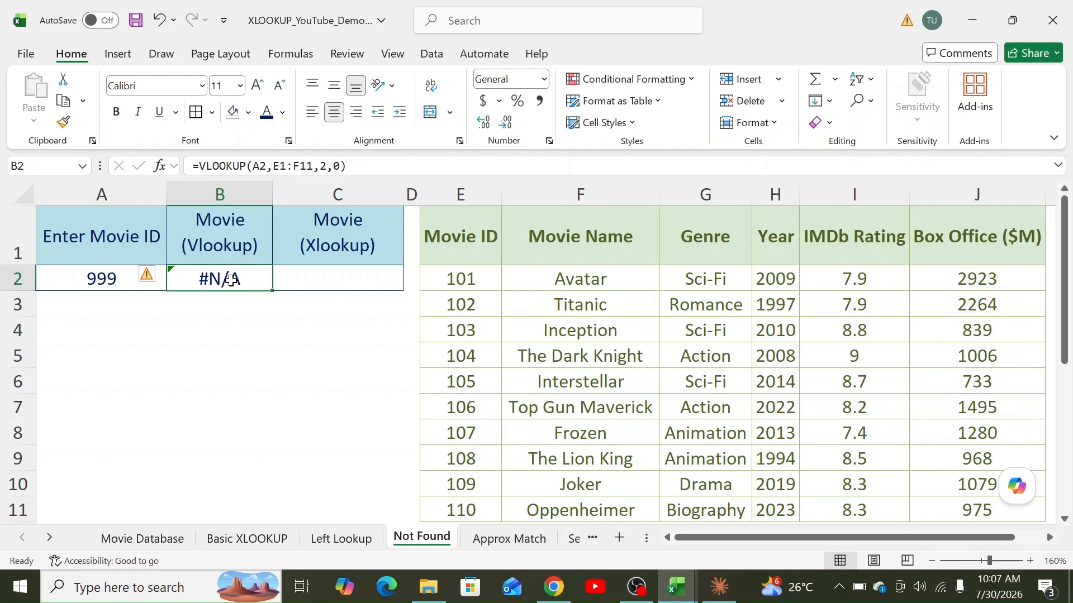
pyautogui.press('F2')
pyautogui.press('Home')
pyautogui.press('Right')
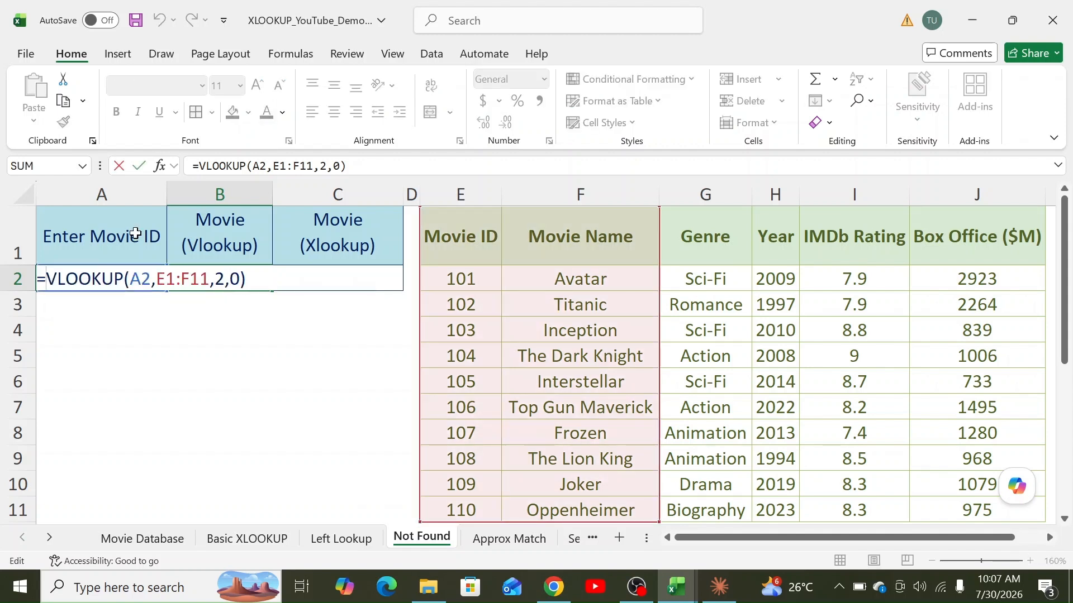
pyautogui.write('if')
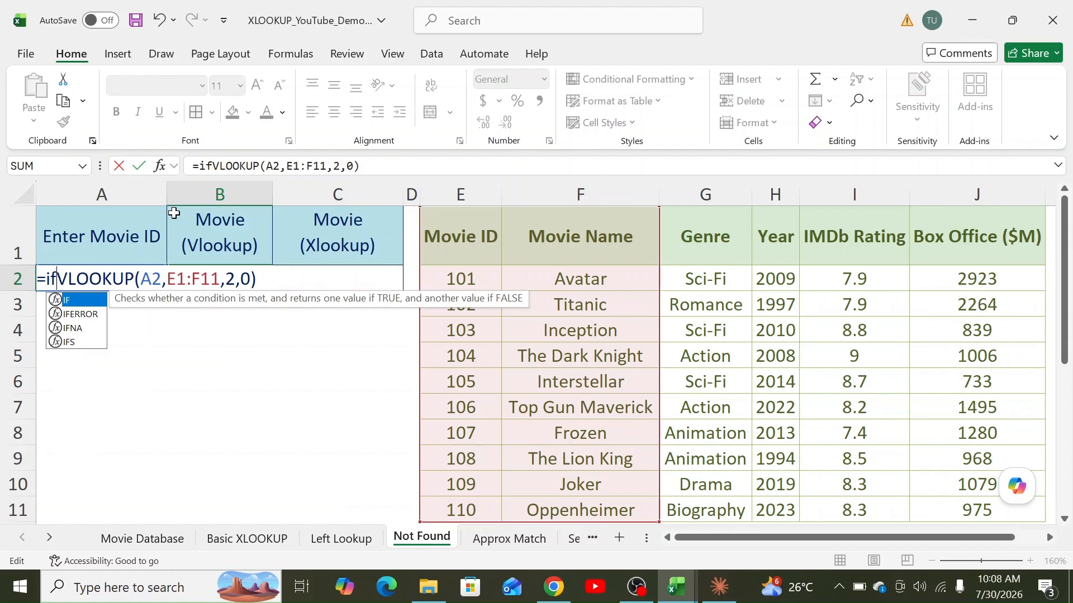
pyautogui.write('error(')
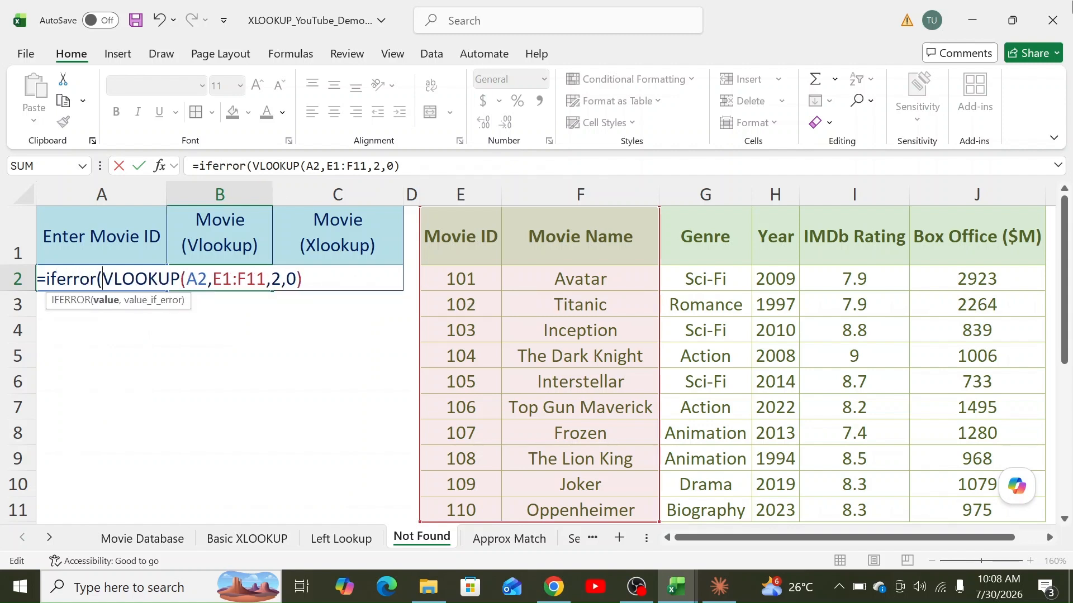
pyautogui.click(400, 166)
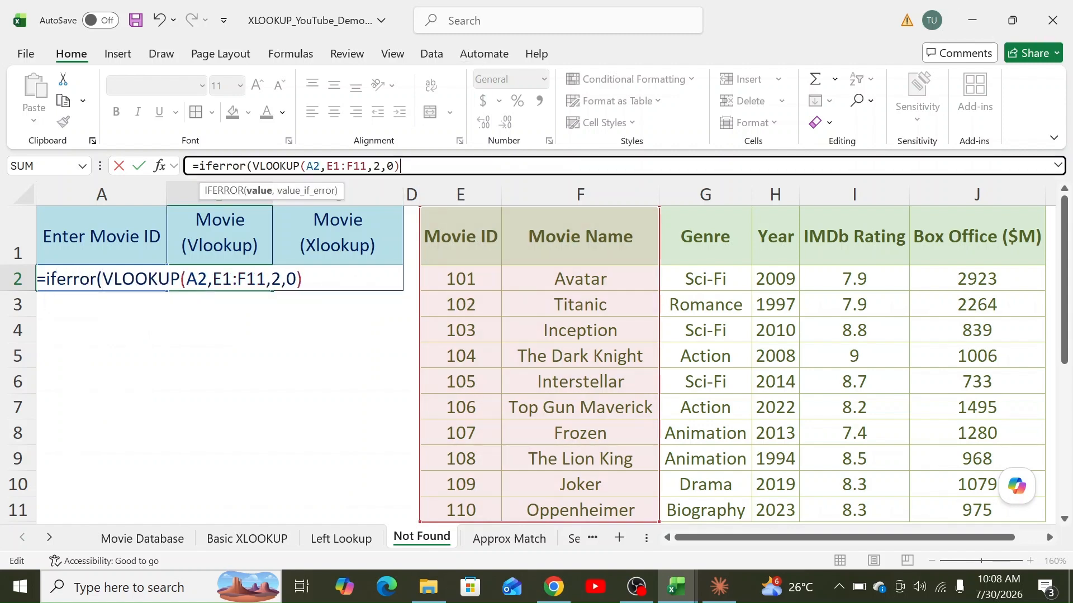
pyautogui.write(',"')
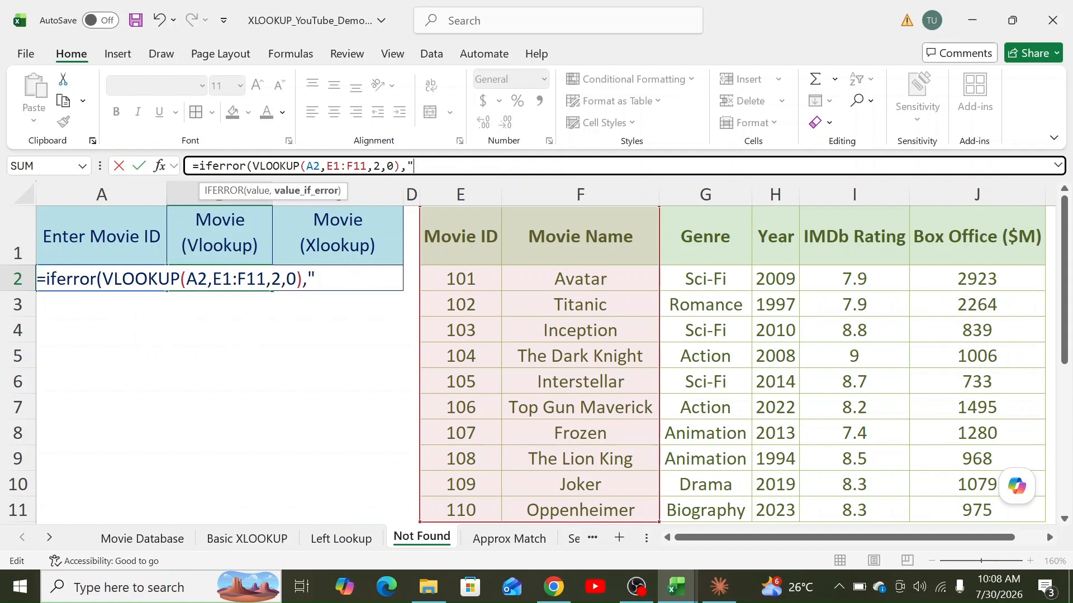
pyautogui.write('NO Movie')
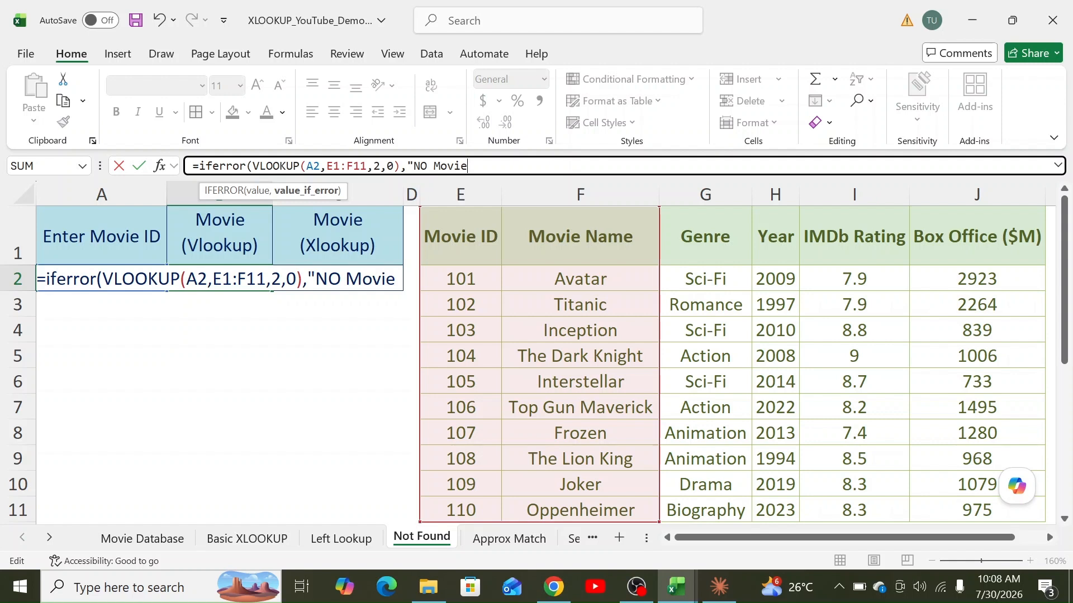
pyautogui.write('")')
pyautogui.press('Return')
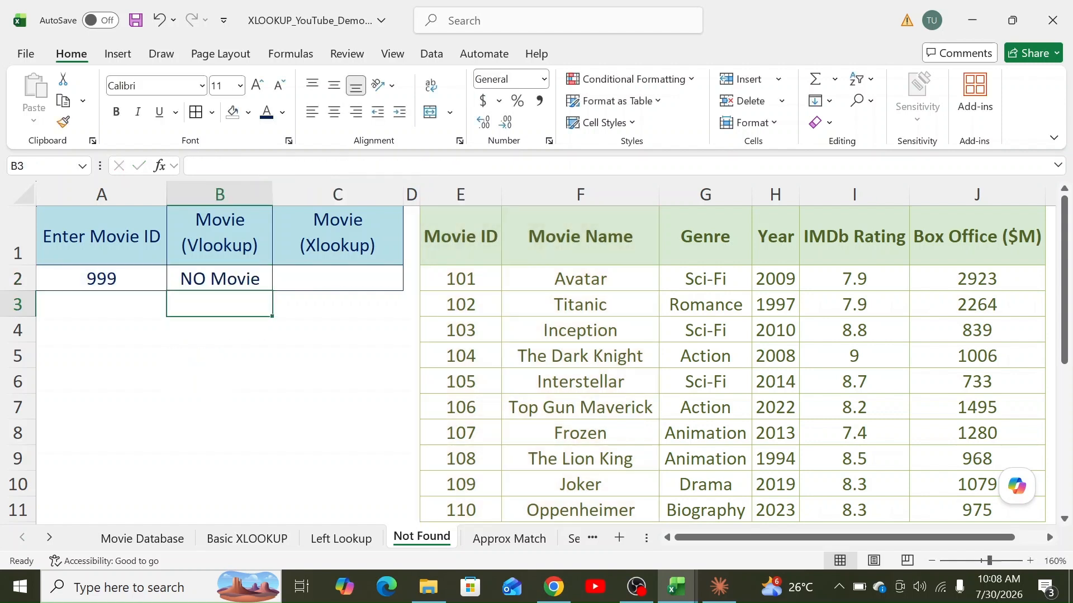
pyautogui.click(220, 273)
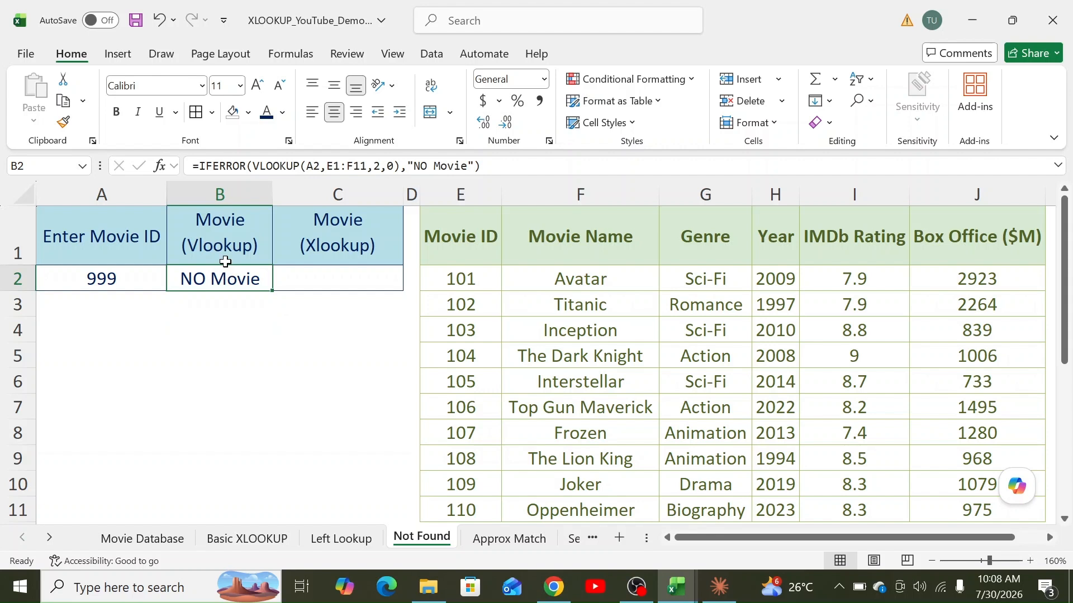
pyautogui.click(339, 277)
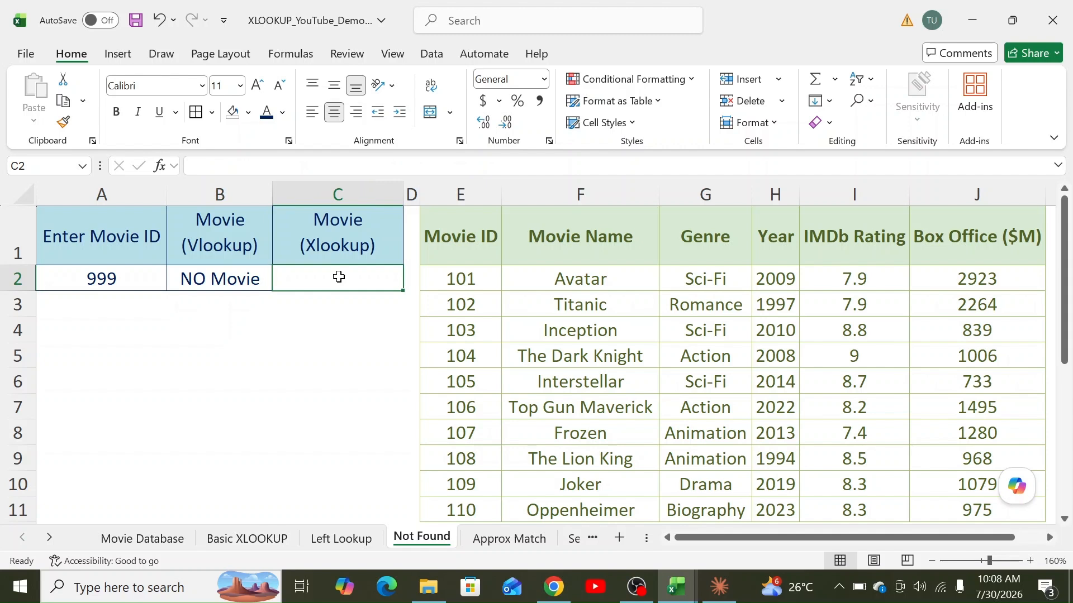
pyautogui.click(267, 278)
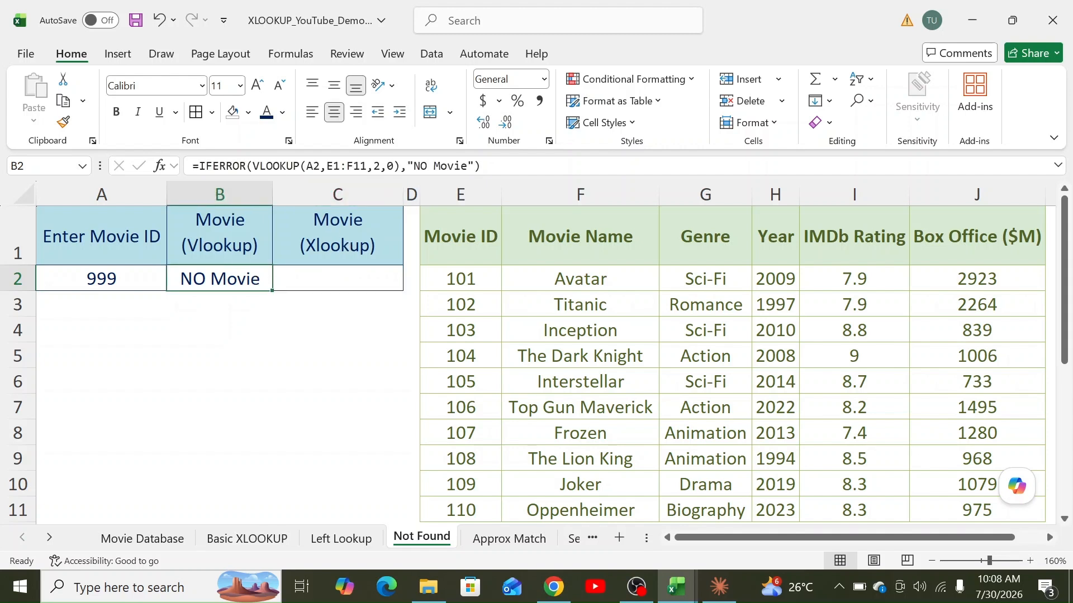
# Enter =XLOOKUP(A2,E:E,F:F) in C2 of the Not Found sheet to look up the movie name for the ID
pyautogui.click(352, 280)
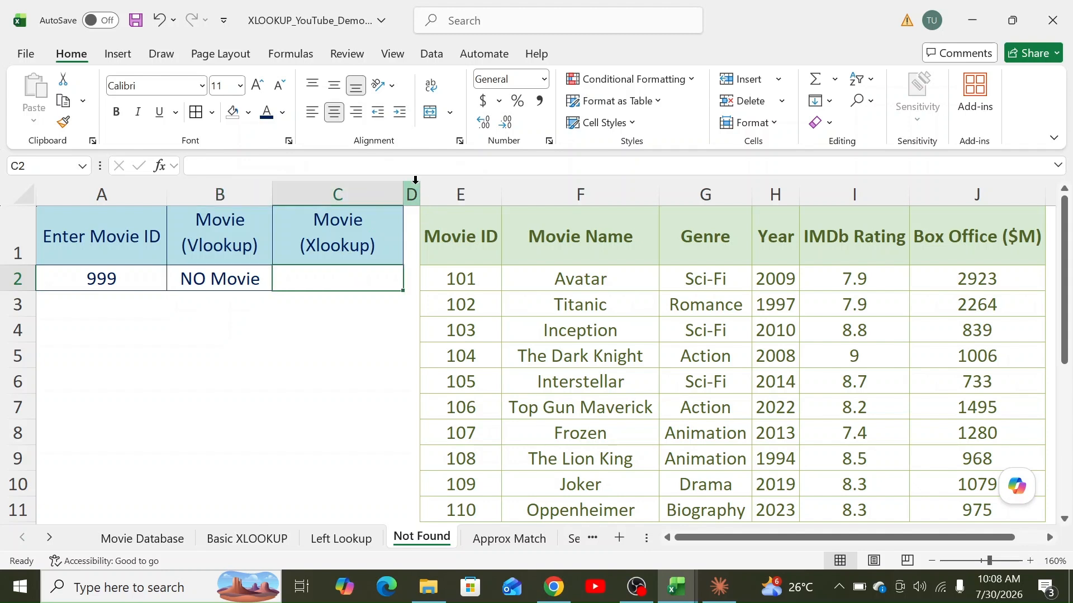
pyautogui.write('=')
pyautogui.press('Escape')
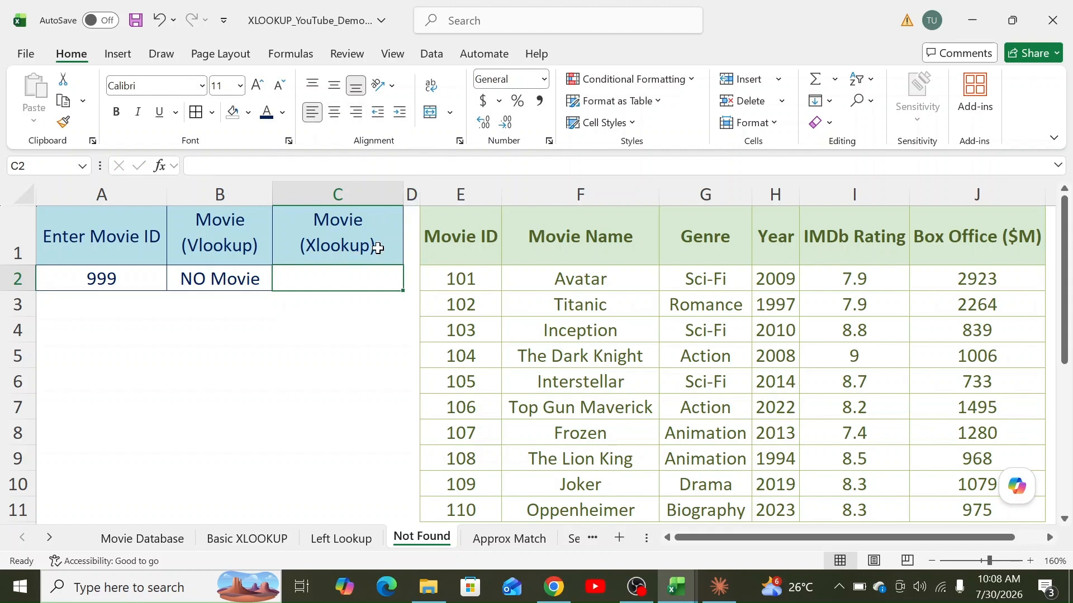
pyautogui.write('=xl')
pyautogui.press('Tab')
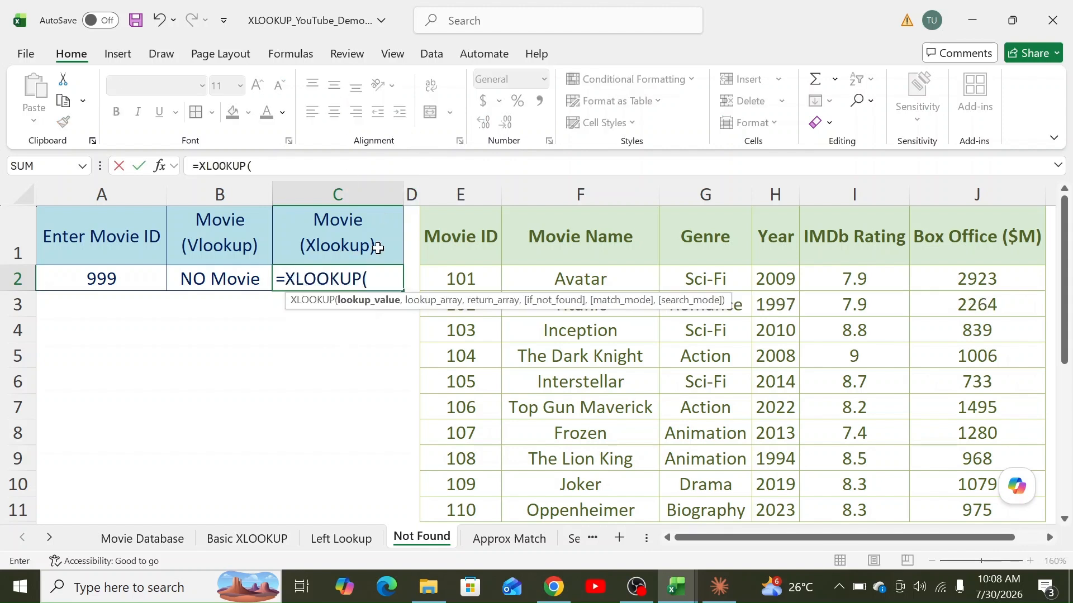
pyautogui.click(109, 278)
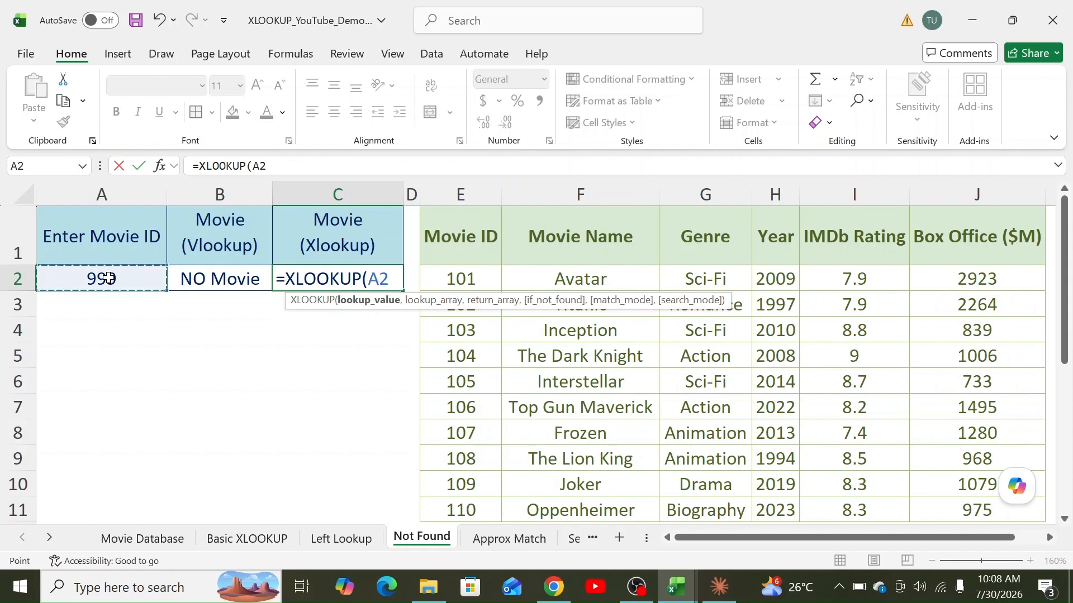
pyautogui.write(',')
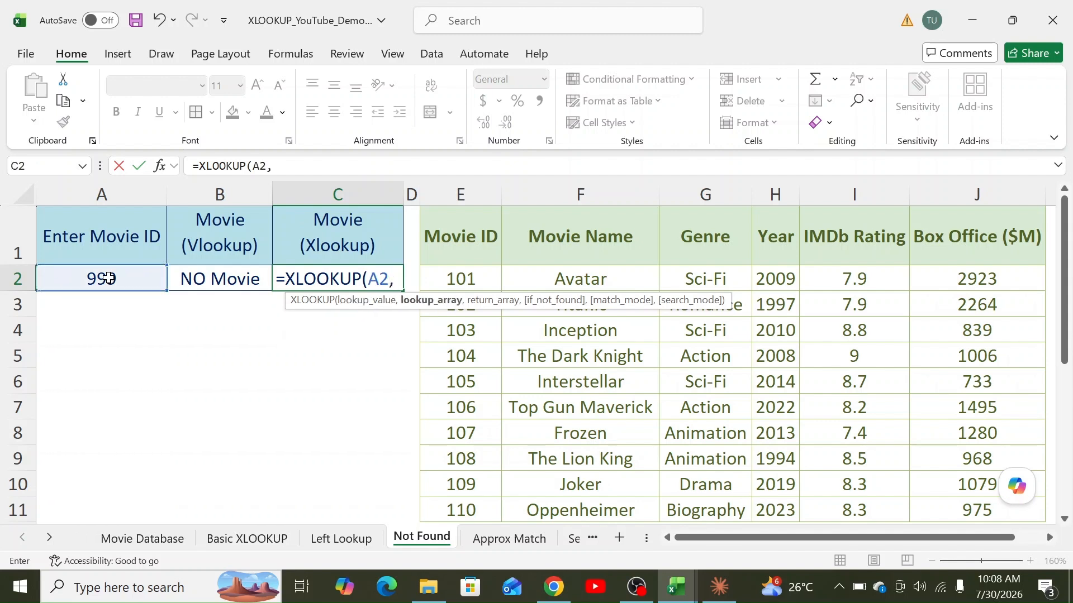
pyautogui.click(467, 229)
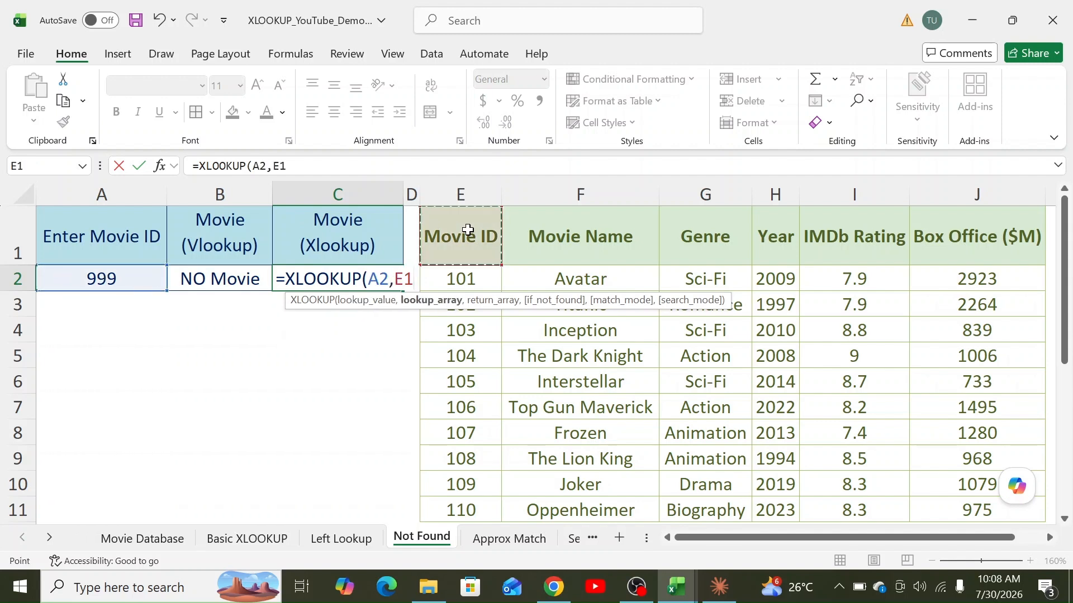
pyautogui.click(471, 190)
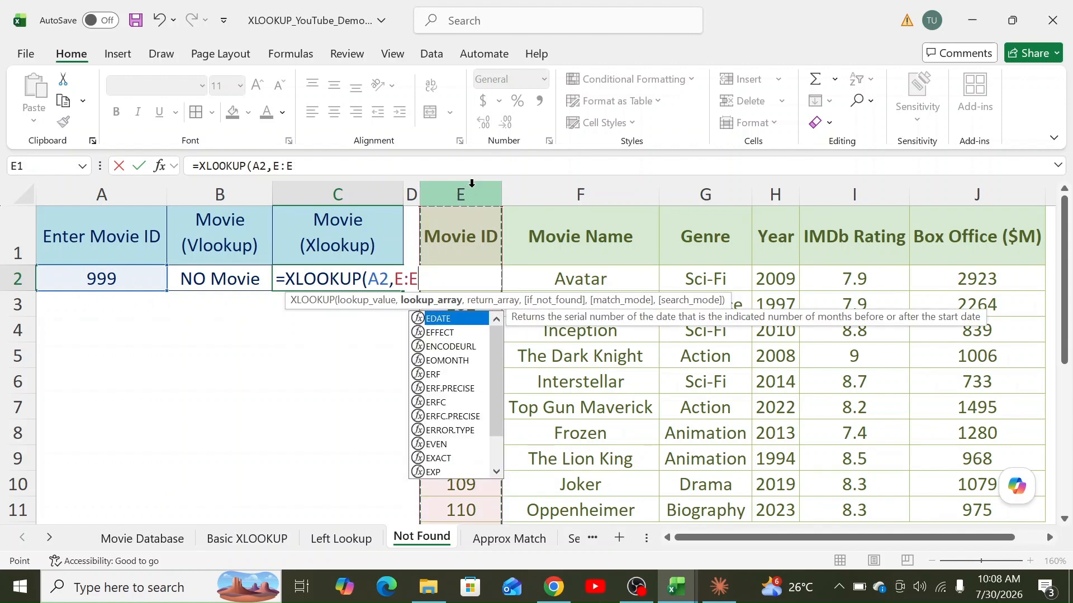
pyautogui.write(',')
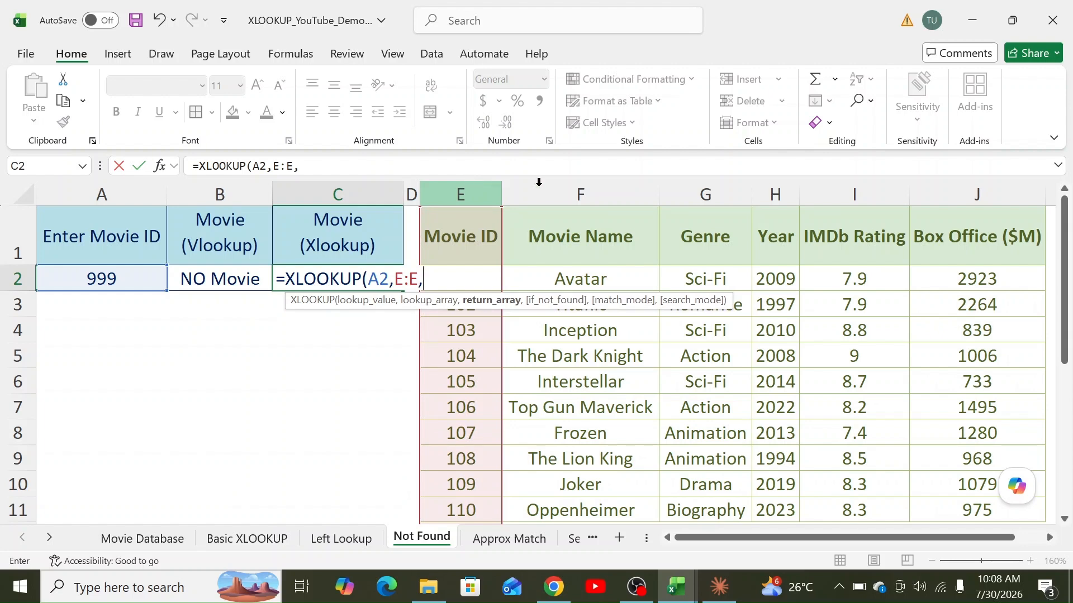
pyautogui.click(591, 189)
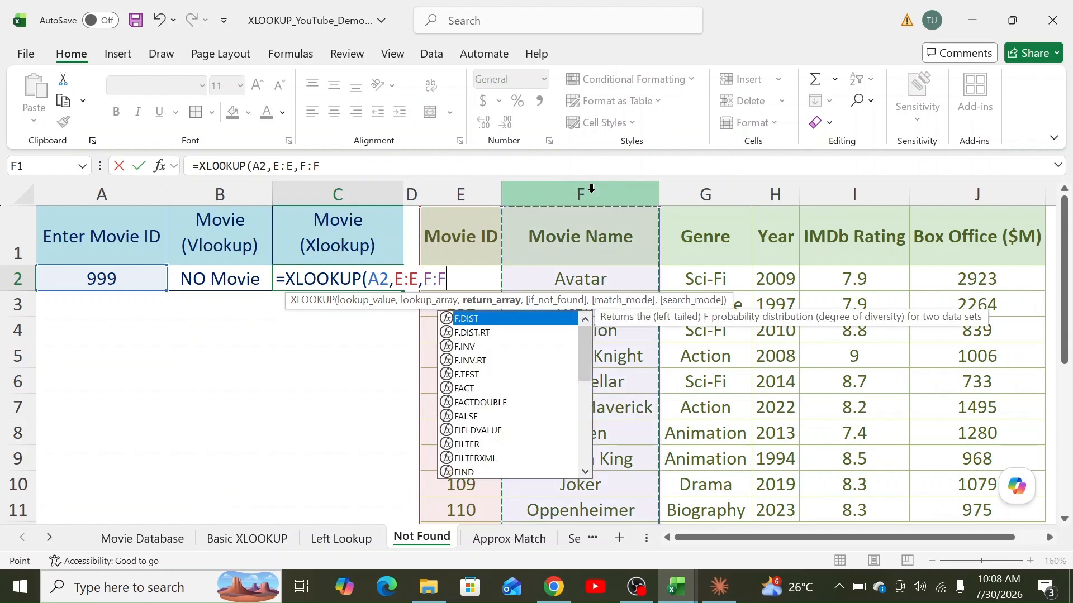
pyautogui.write(')')
pyautogui.press('Return')
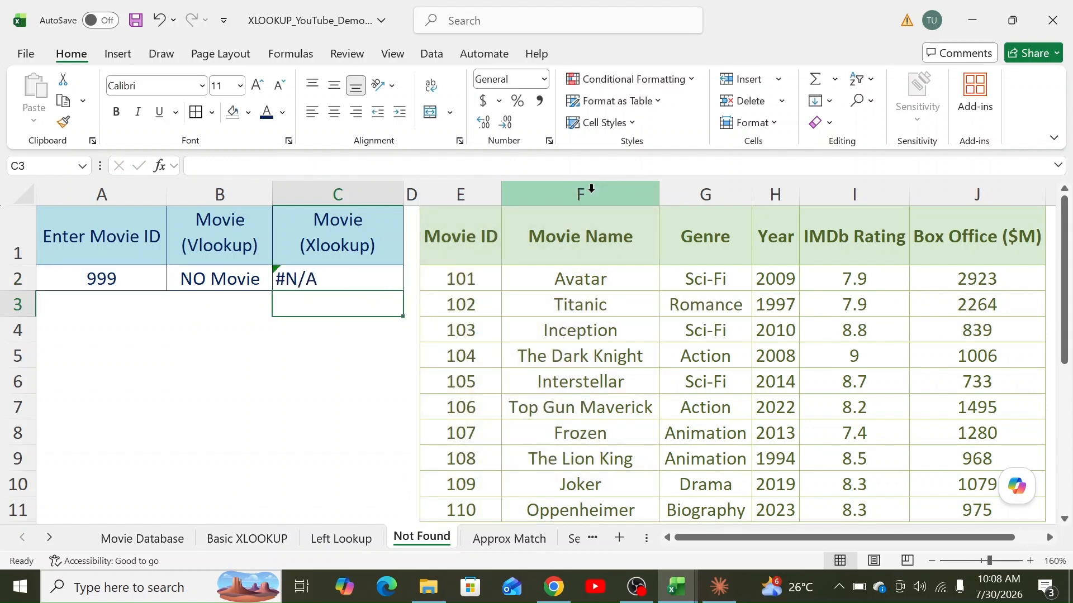
# Add "No Movie" as the if_not_found argument of the XLOOKUP formula in C2 on the Not Found sheet
pyautogui.click(348, 276)
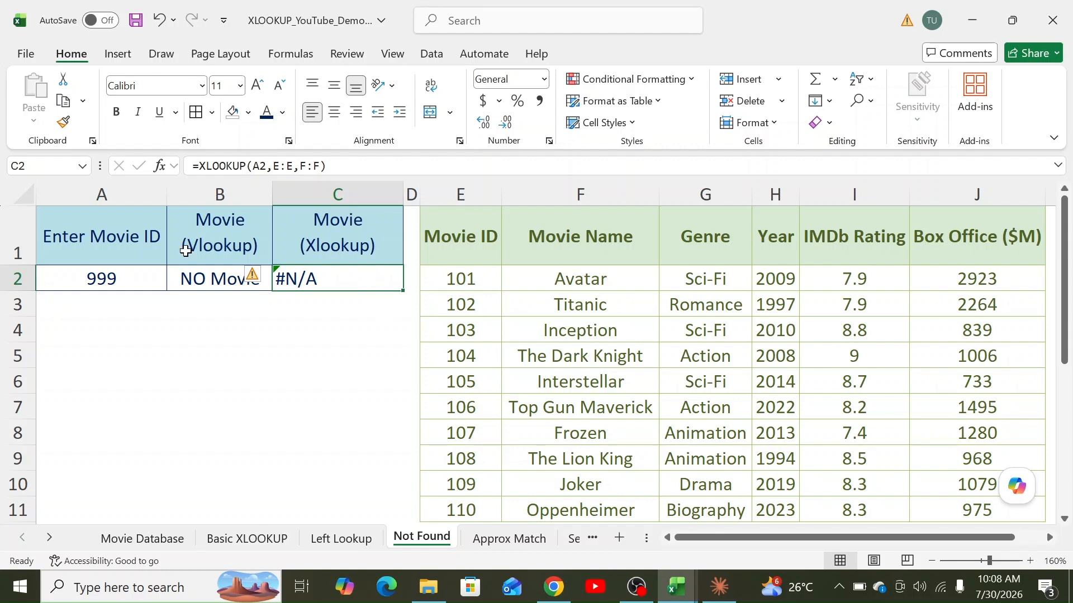
pyautogui.click(189, 267)
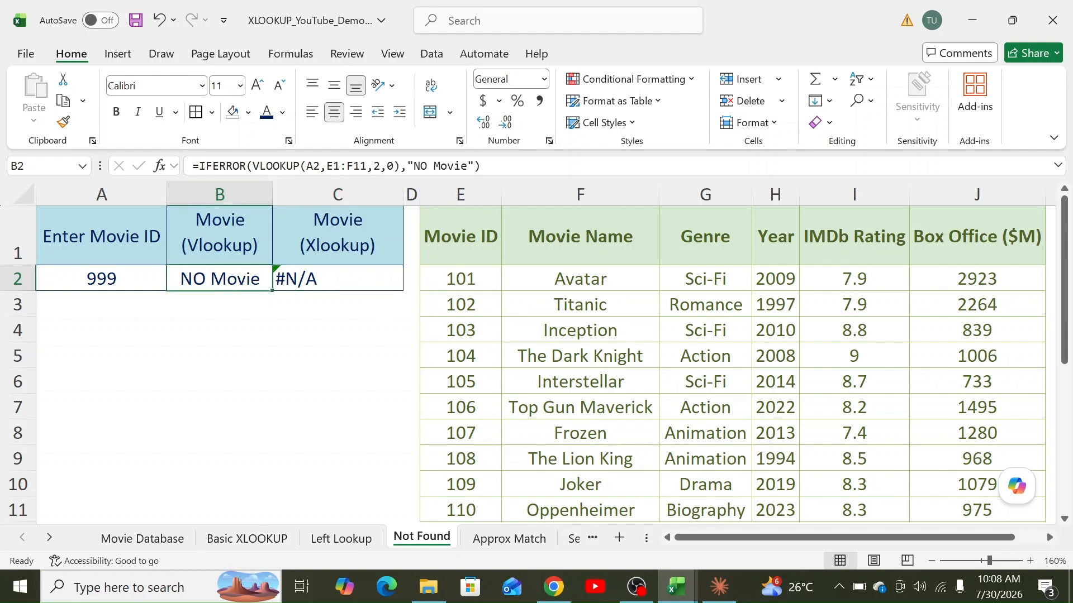
pyautogui.click(337, 282)
pyautogui.doubleClick(339, 280)
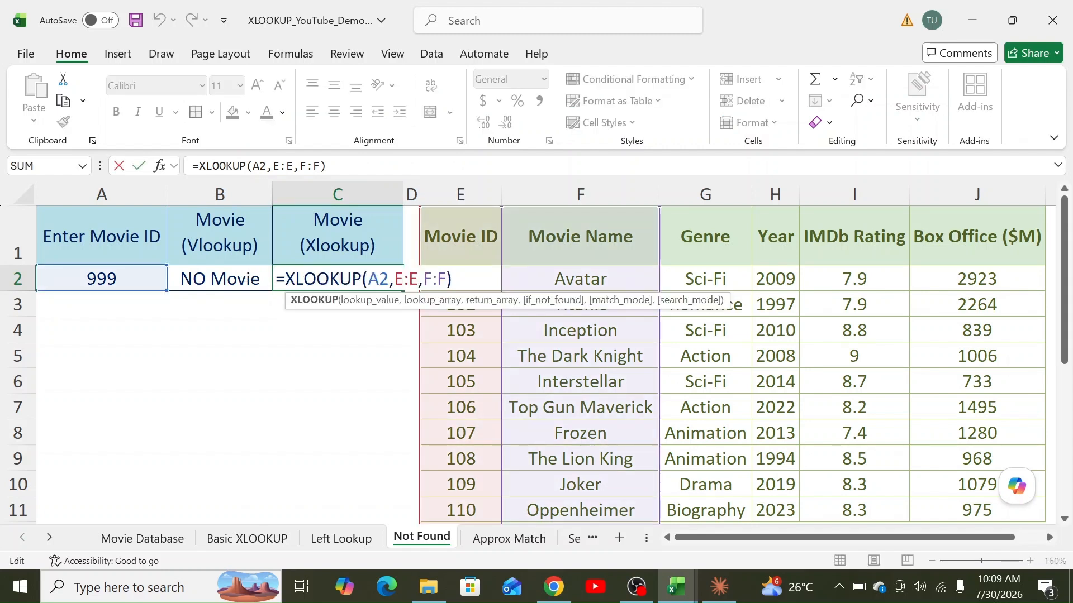
pyautogui.click(446, 279)
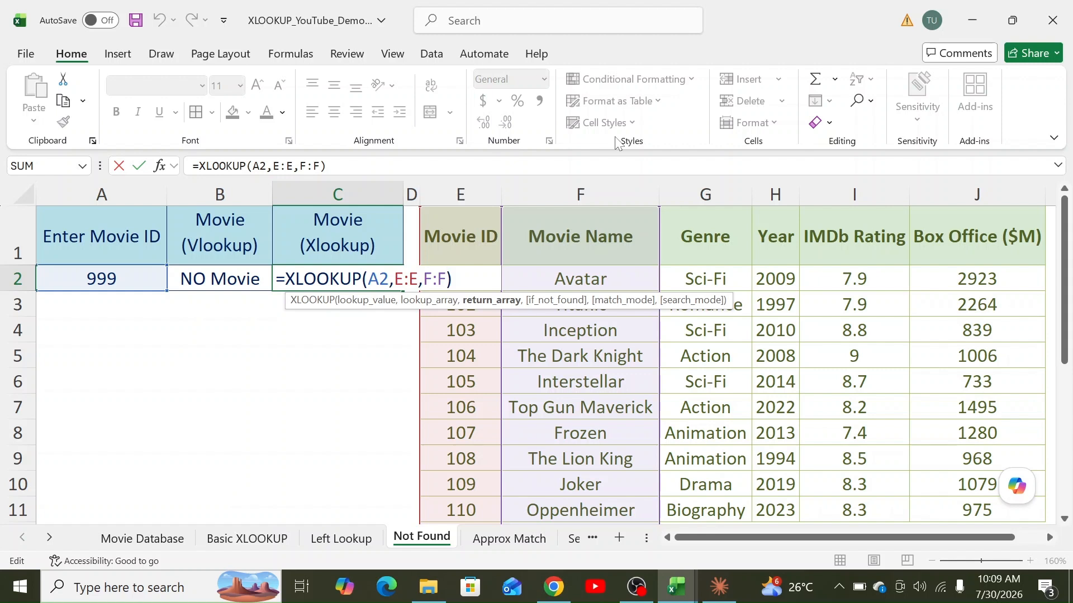
pyautogui.write(',')
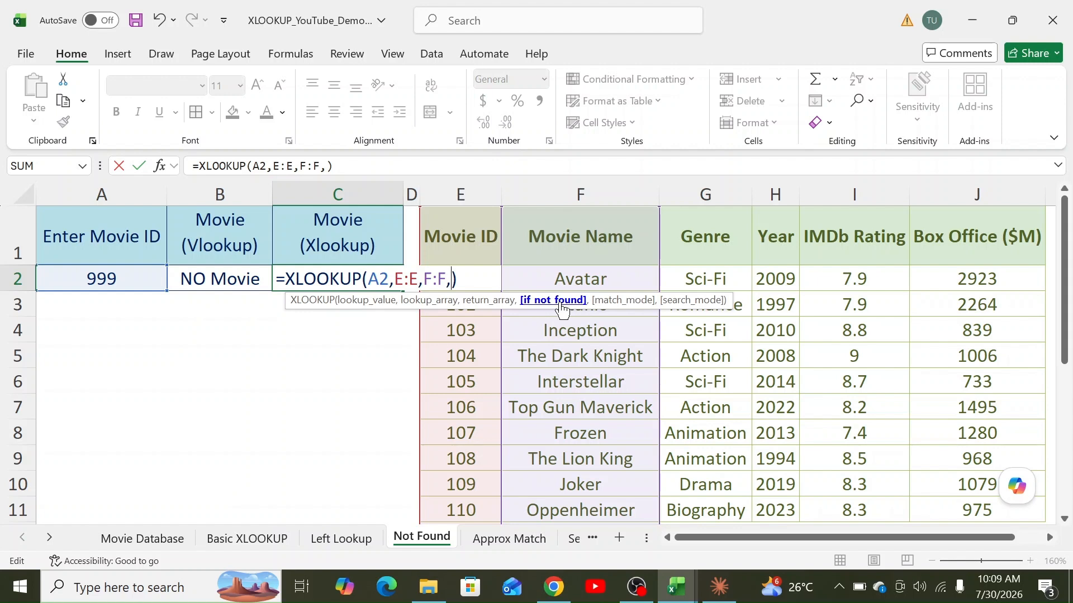
pyautogui.write('"')
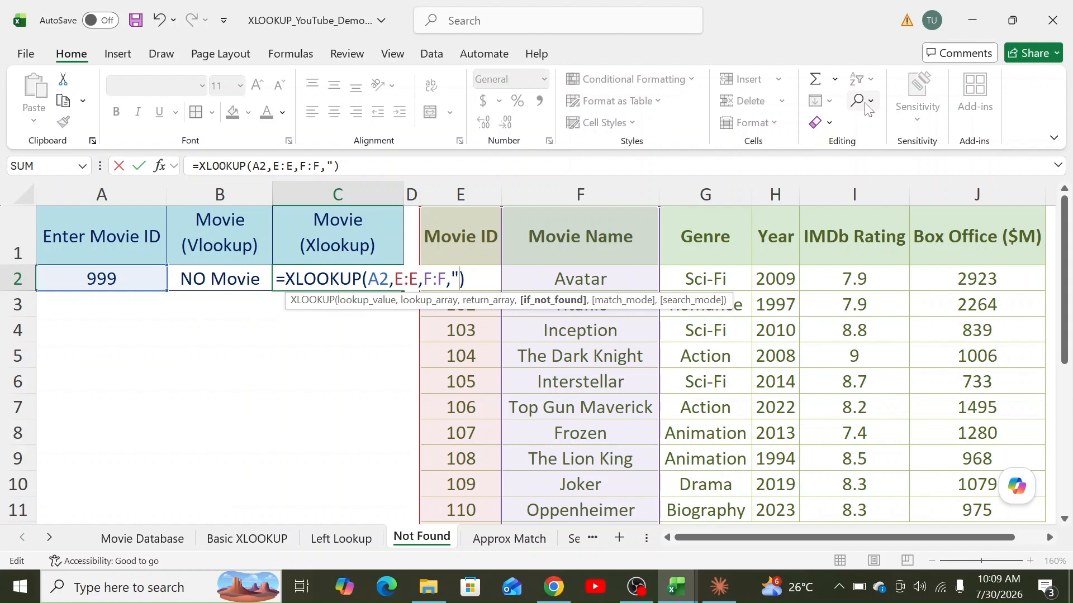
pyautogui.write('No Movie')
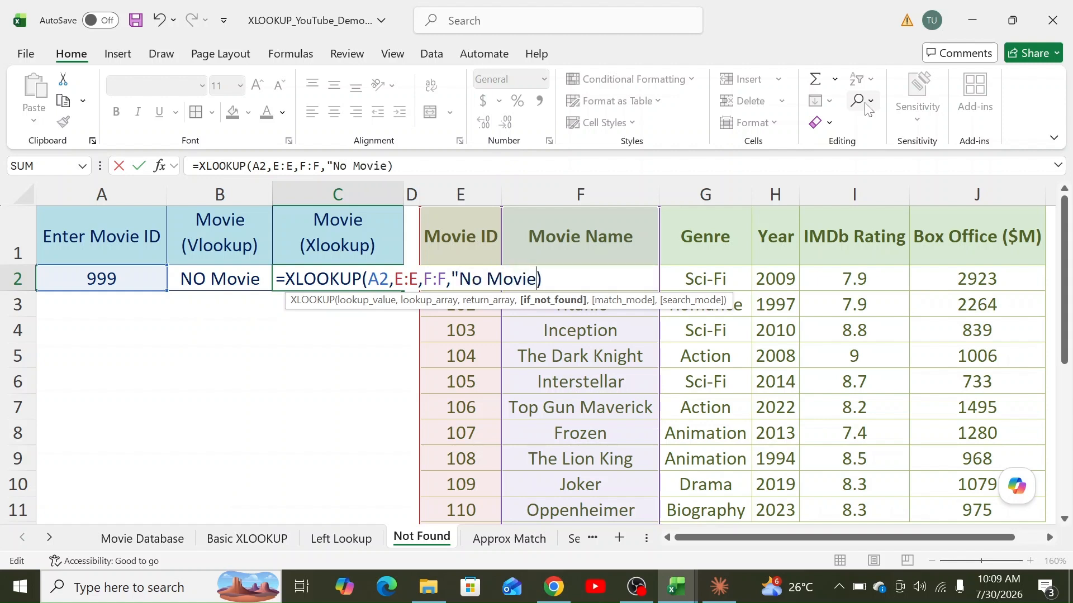
pyautogui.write('"')
pyautogui.press('Return')
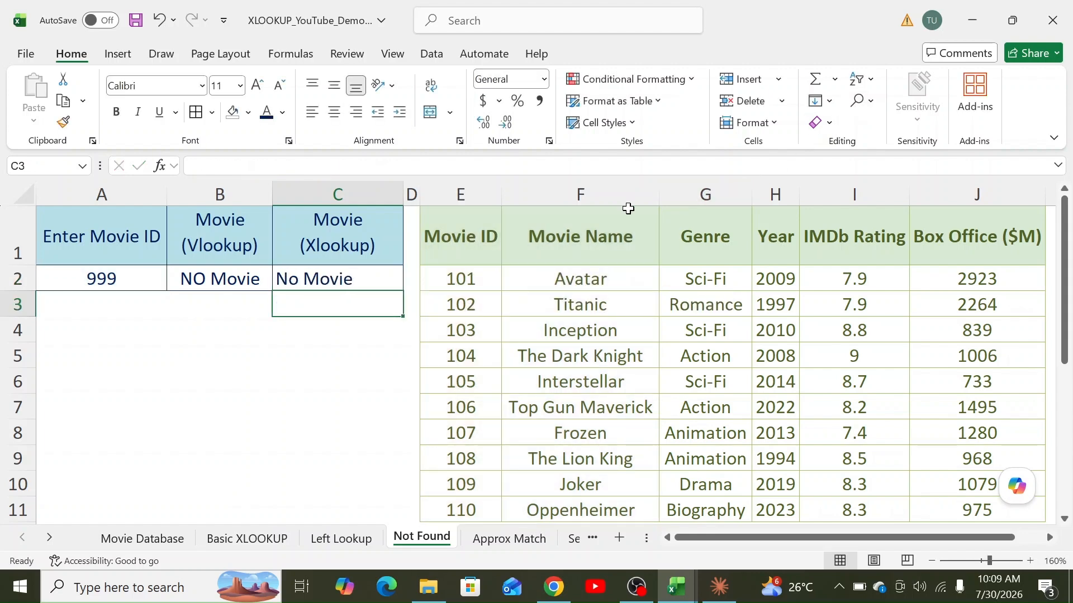
pyautogui.doubleClick(352, 276)
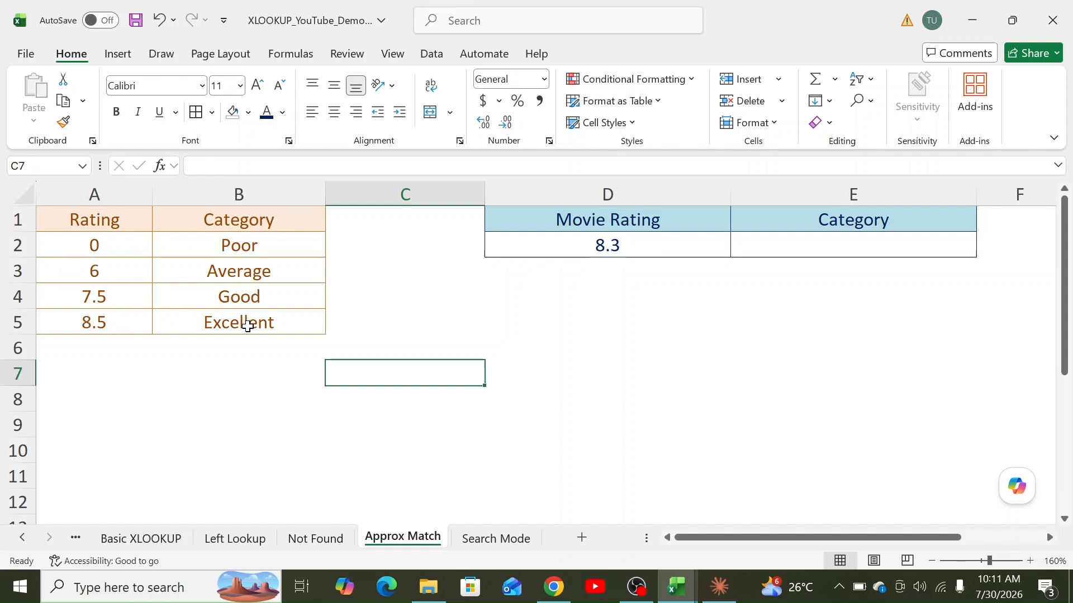
# On the Approx Match sheet, enter =XLOOKUP(D2,A:A,B:B) in E2 to look up the category for the movie rating
pyautogui.click(605, 242)
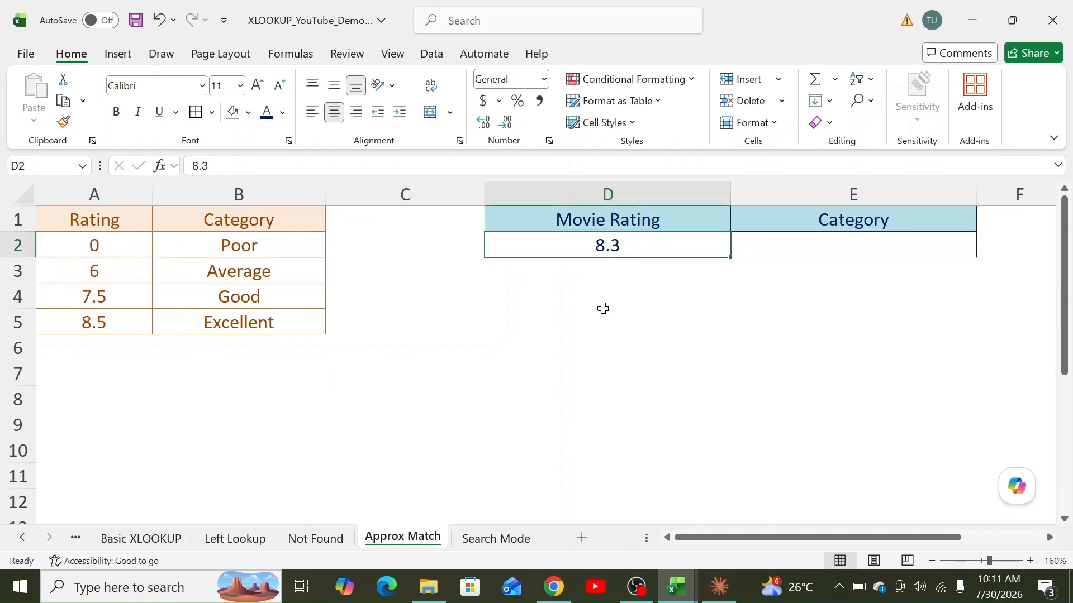
pyautogui.click(774, 244)
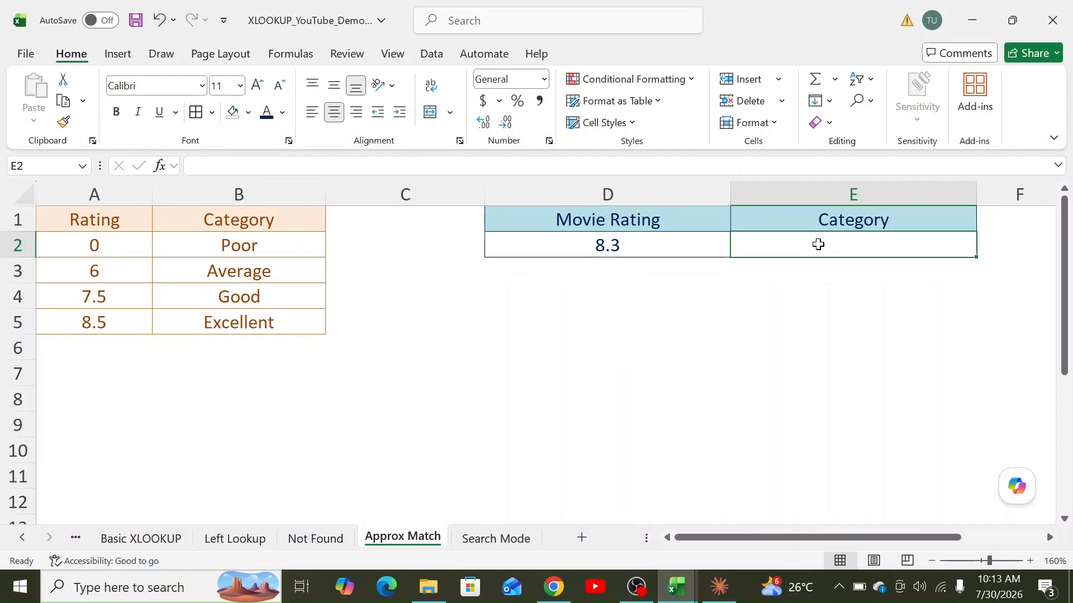
pyautogui.write('=xl')
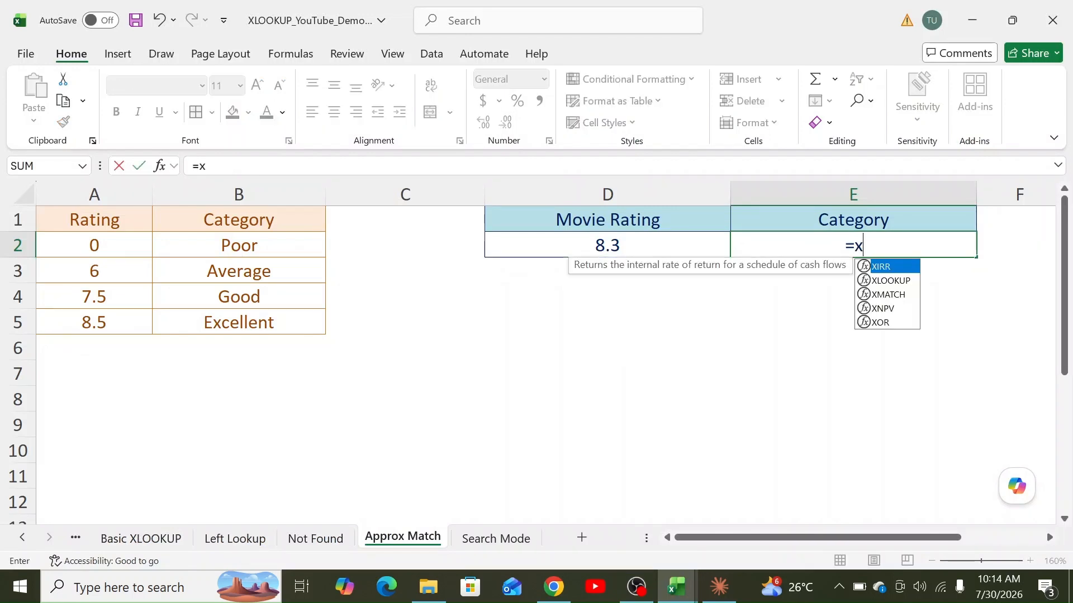
pyautogui.press('Tab')
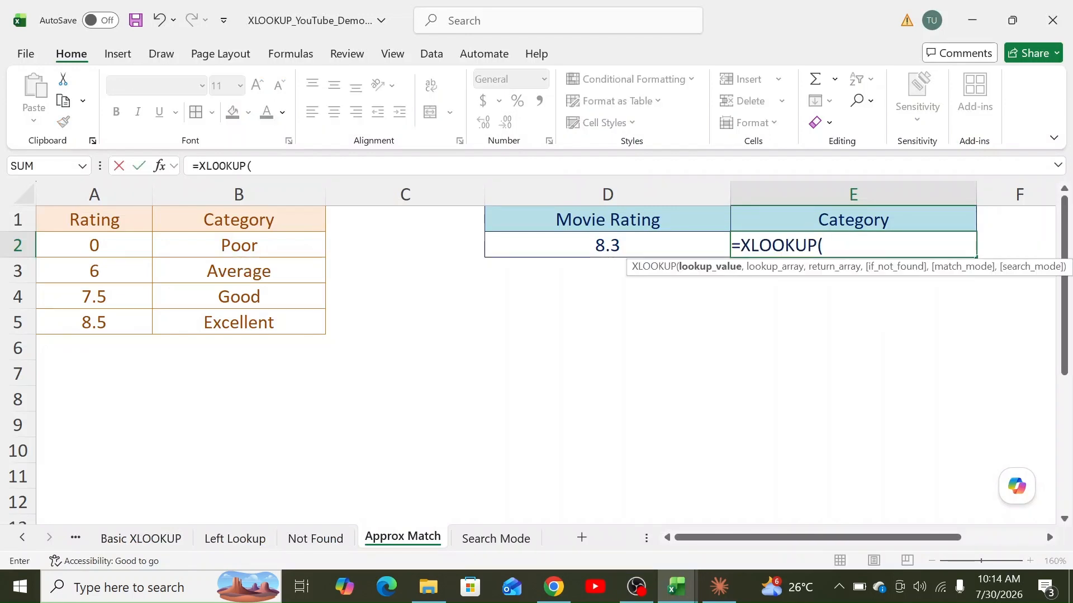
pyautogui.click(657, 246)
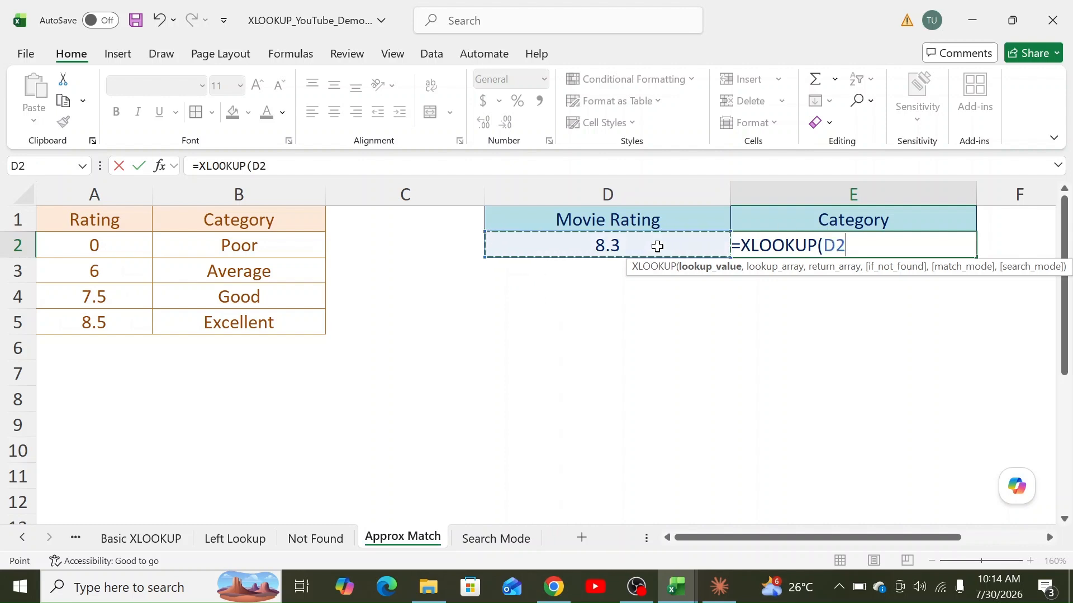
pyautogui.write(',')
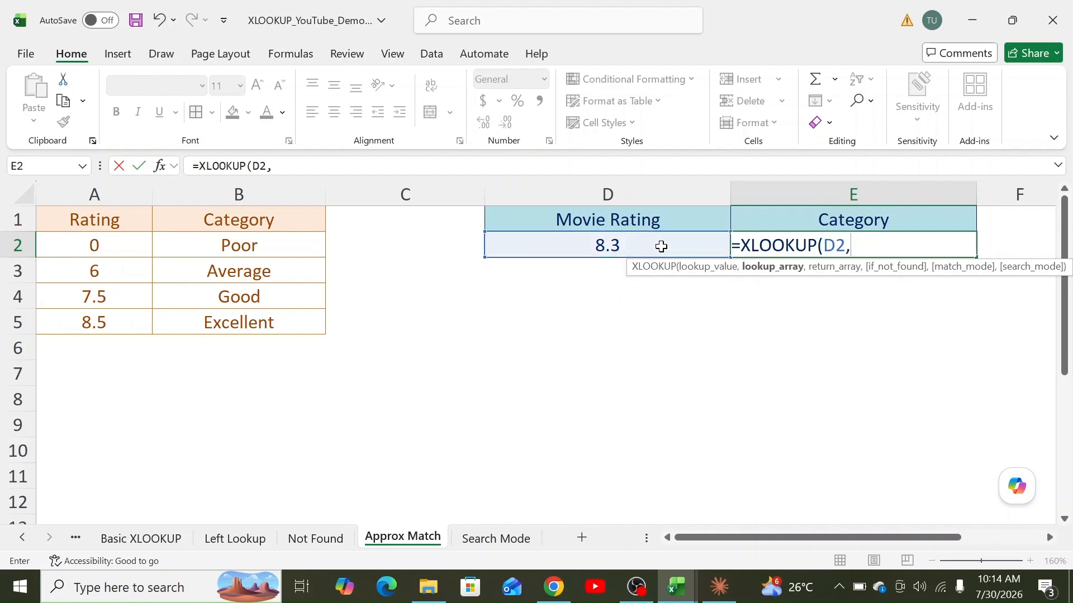
pyautogui.click(86, 192)
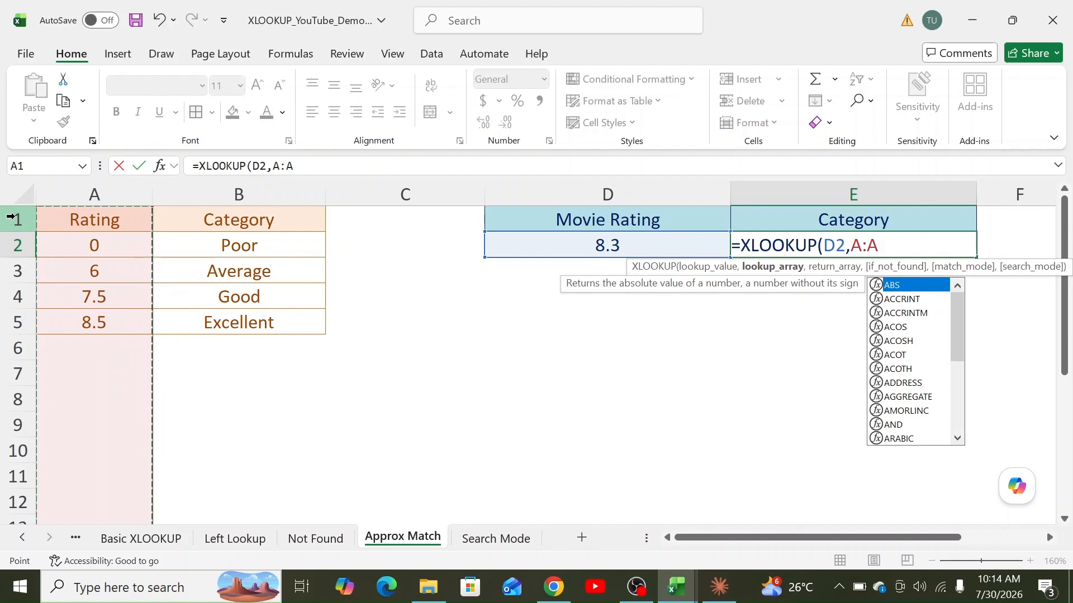
pyautogui.write(',')
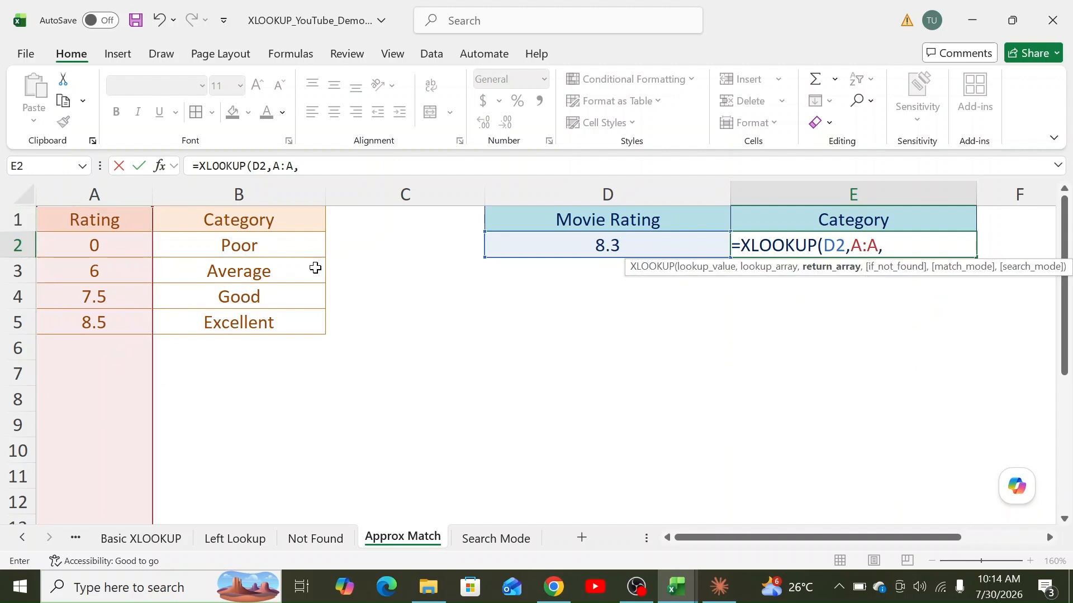
pyautogui.click(246, 191)
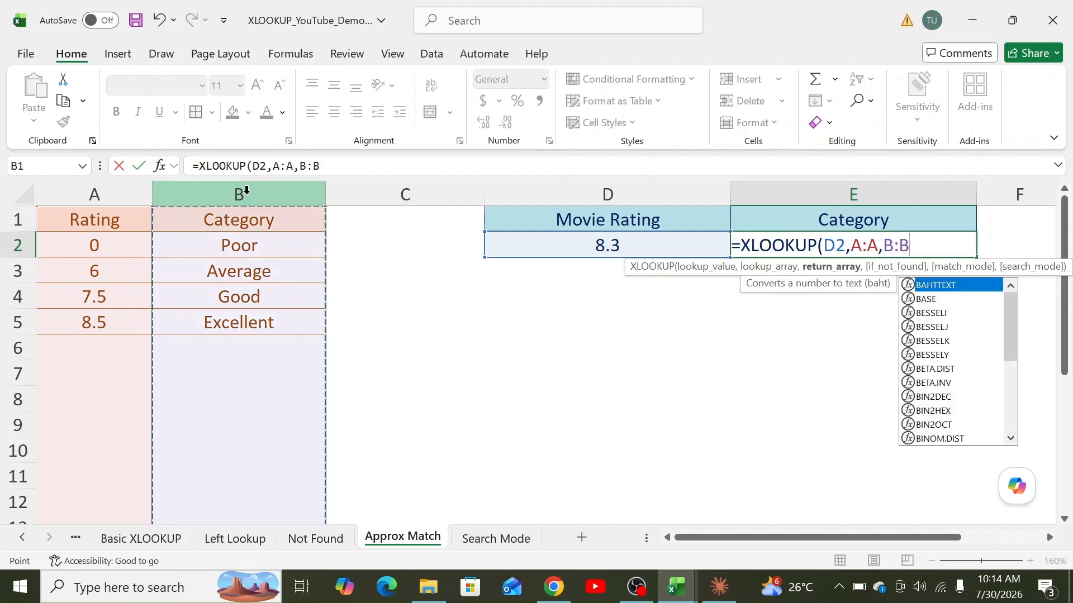
pyautogui.write(')')
pyautogui.press('Return')
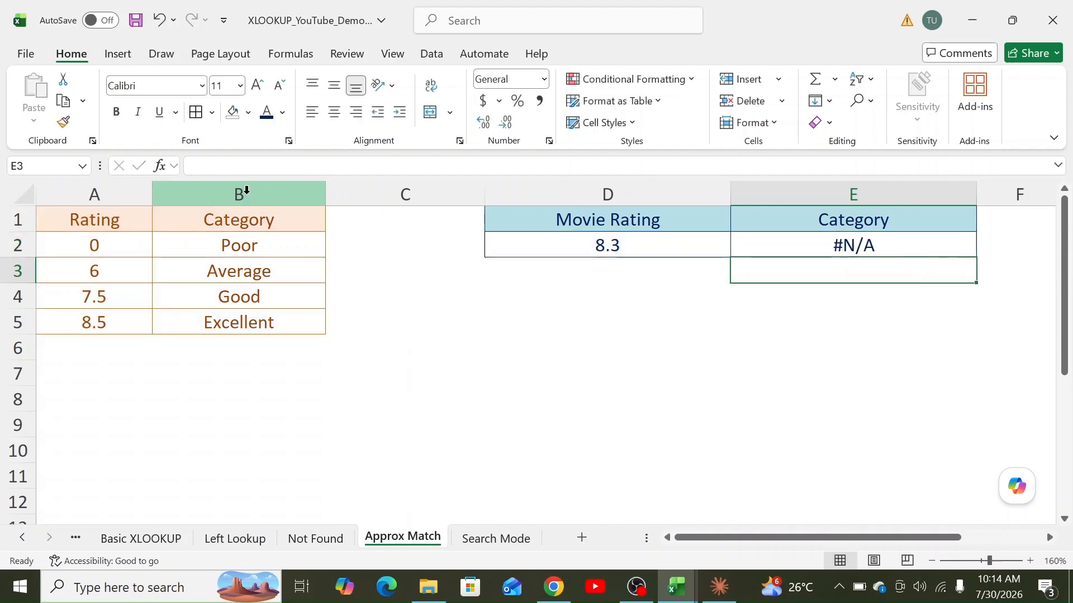
# Add match_mode -1 (exact match or next smaller item) to the XLOOKUP formula in E2, leaving the if_not_found argument empty
pyautogui.click(811, 241)
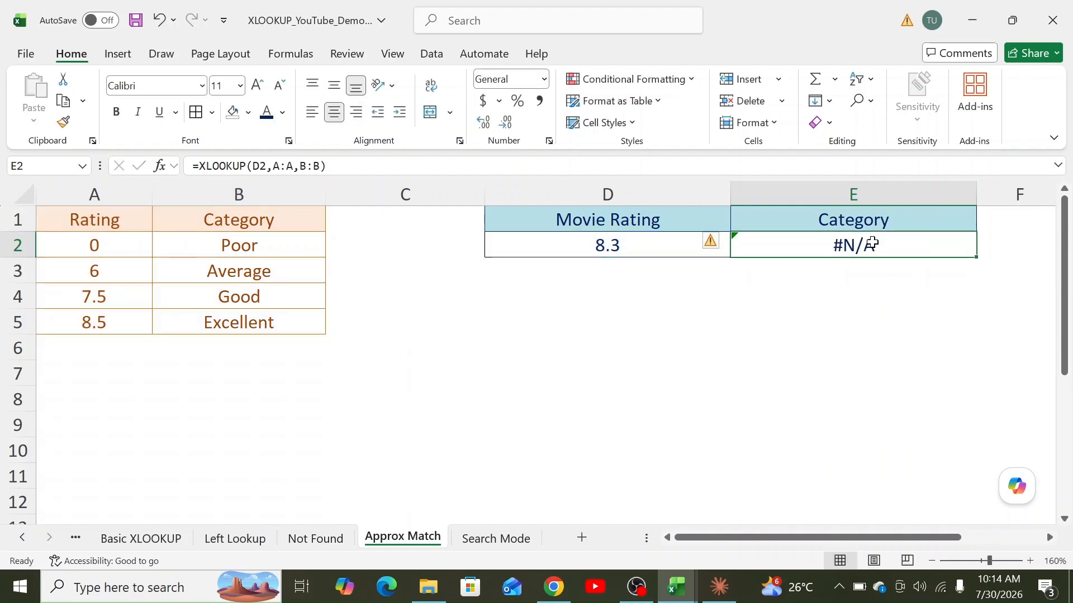
pyautogui.click(606, 246)
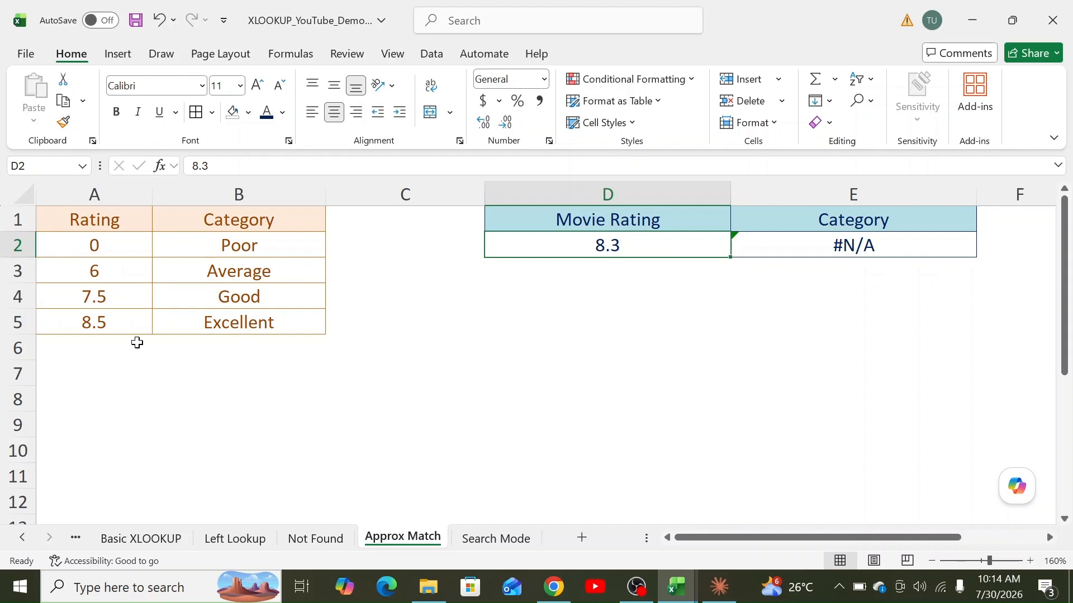
pyautogui.doubleClick(860, 245)
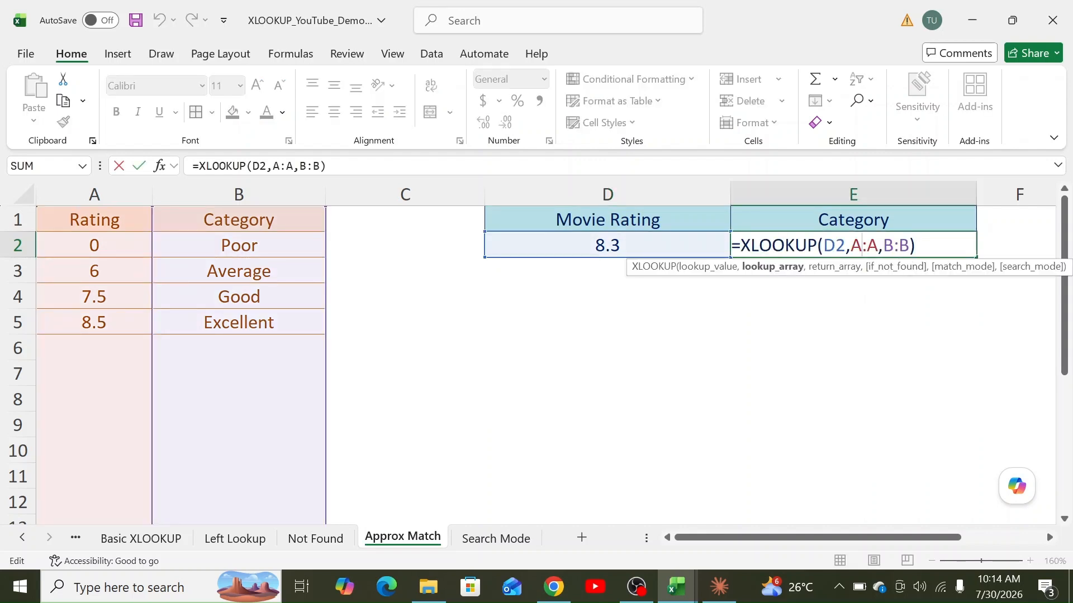
pyautogui.press('Right')
pyautogui.press('Right')
pyautogui.press('Right')
pyautogui.press('Right')
pyautogui.press('Right')
pyautogui.press('Right')
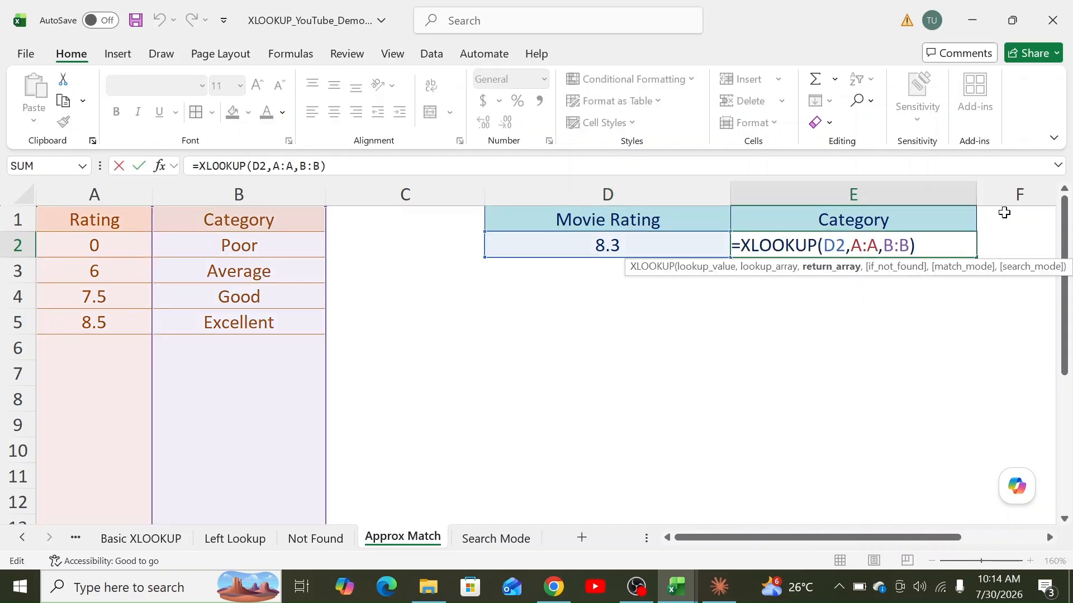
pyautogui.write(',')
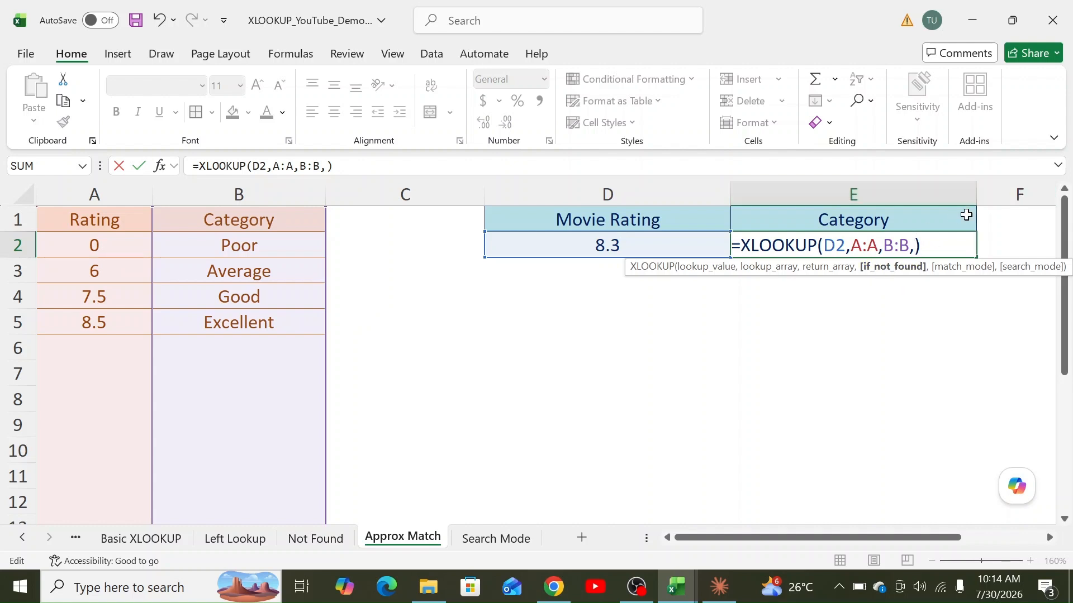
pyautogui.write(',')
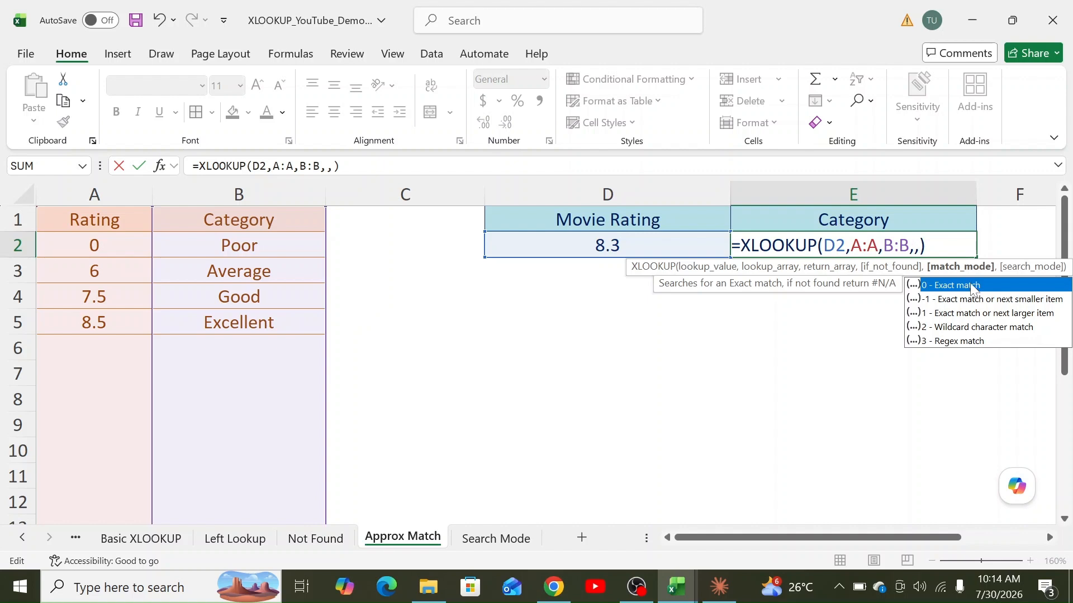
pyautogui.write('-1')
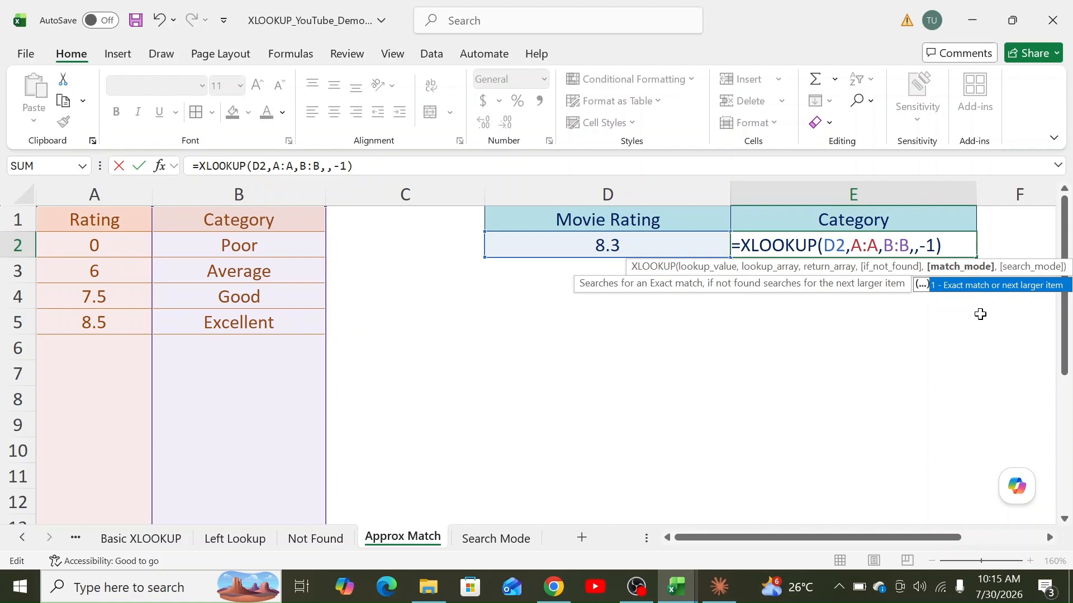
pyautogui.press('BackSpace')
pyautogui.press('BackSpace')
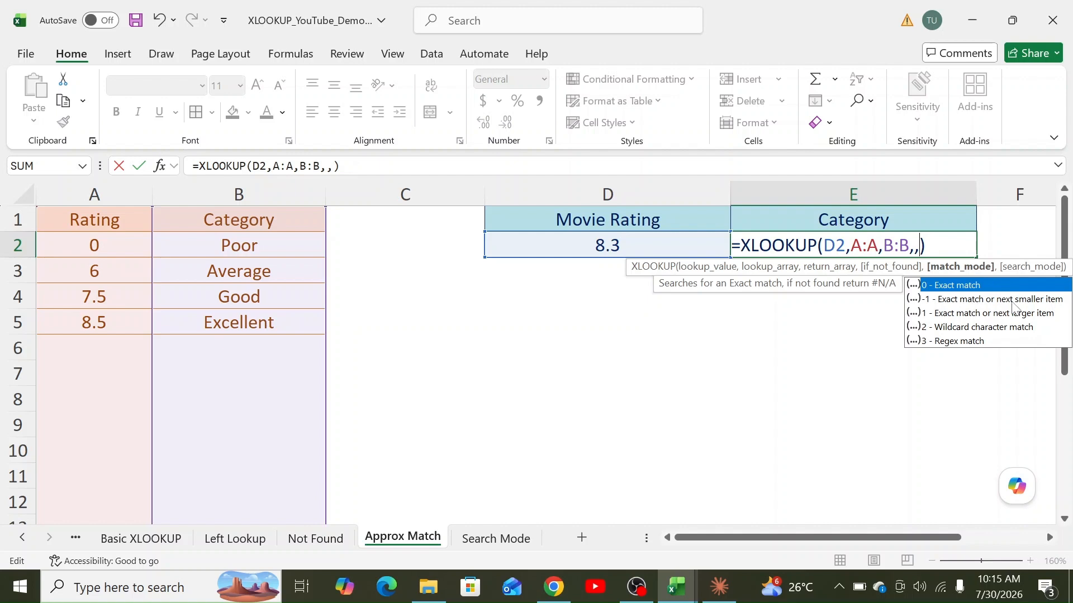
pyautogui.write('-1')
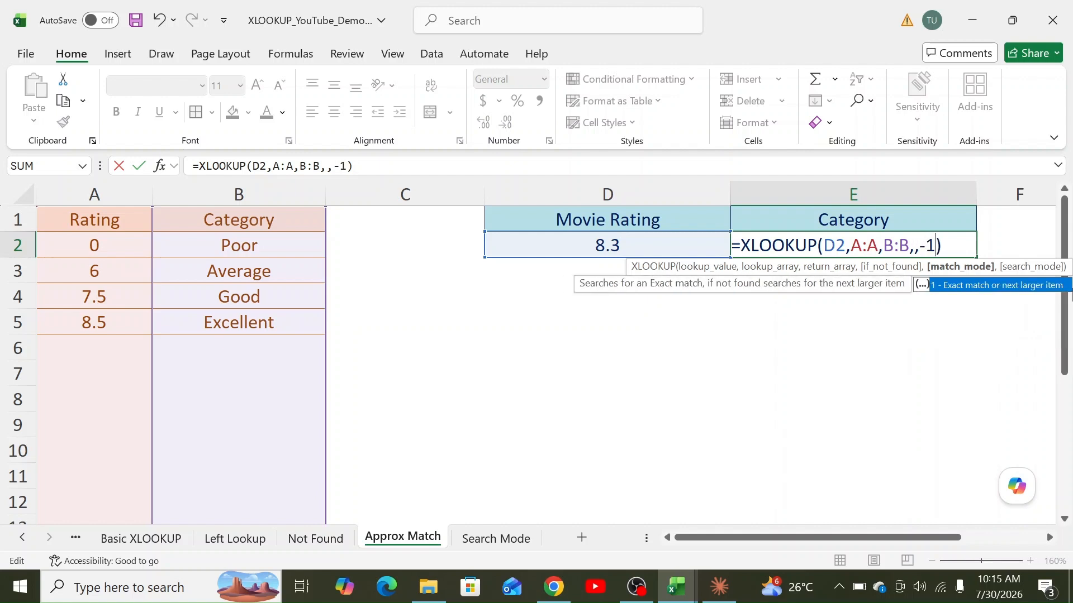
pyautogui.press('Return')
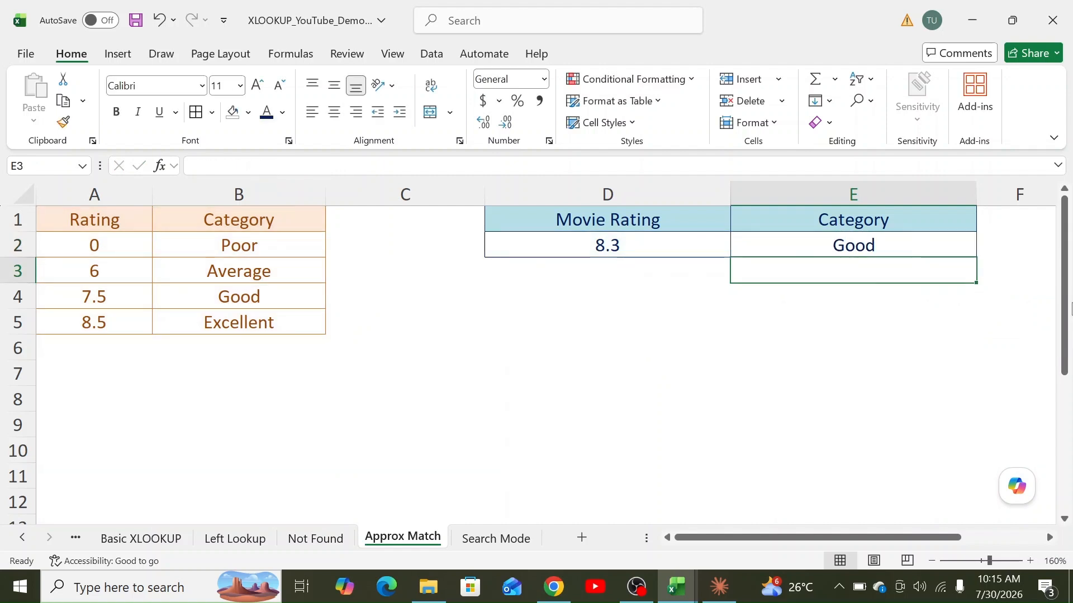
# Compare the movie rating in D2 with the 7.5 row of the rating table and the category returned in E2
pyautogui.click(897, 251)
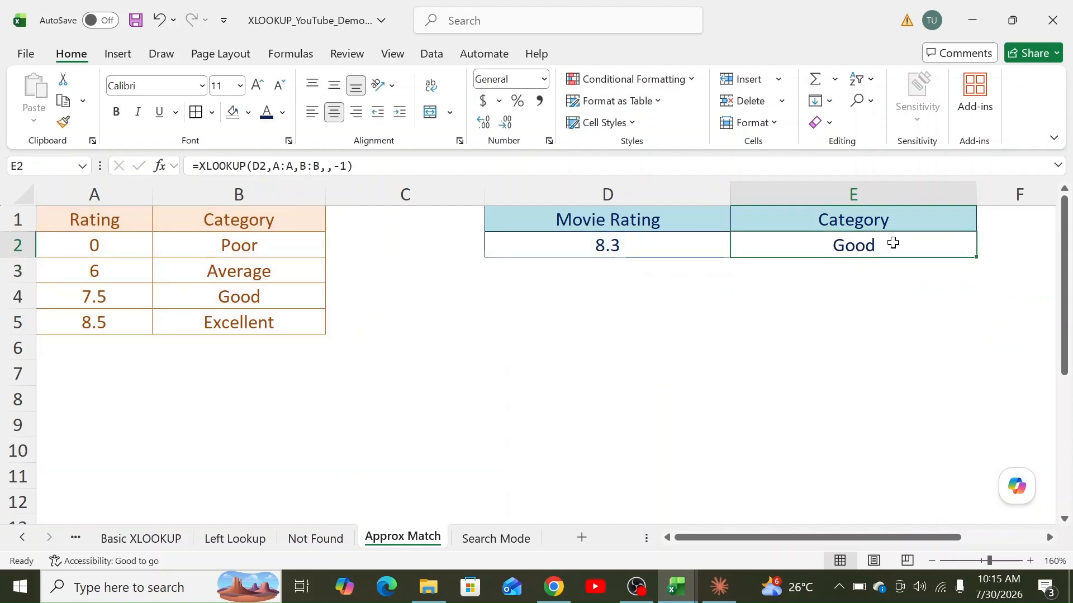
pyautogui.click(609, 245)
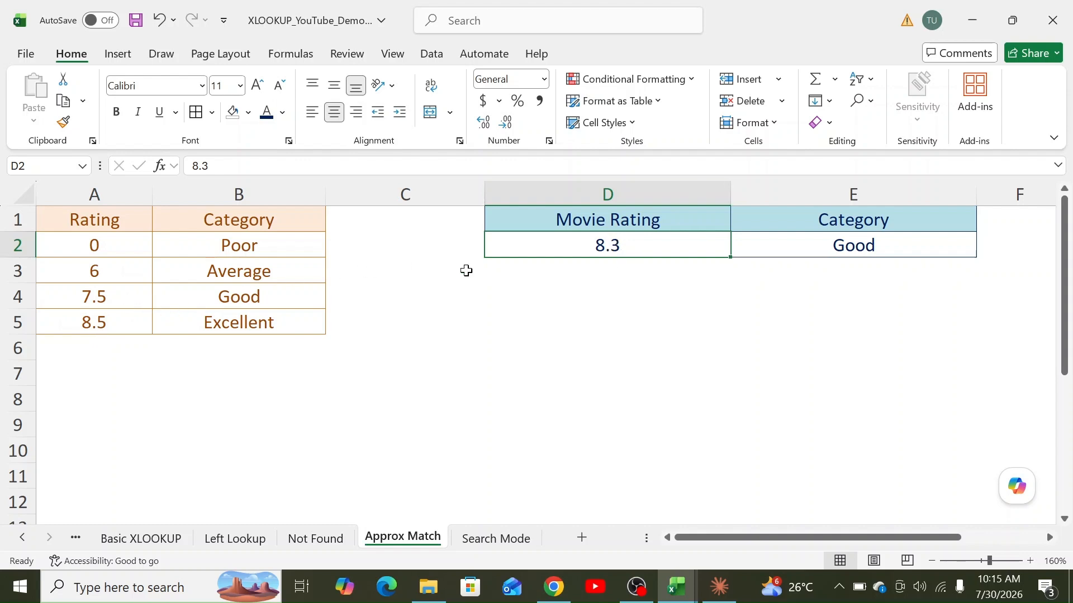
pyautogui.click(105, 290)
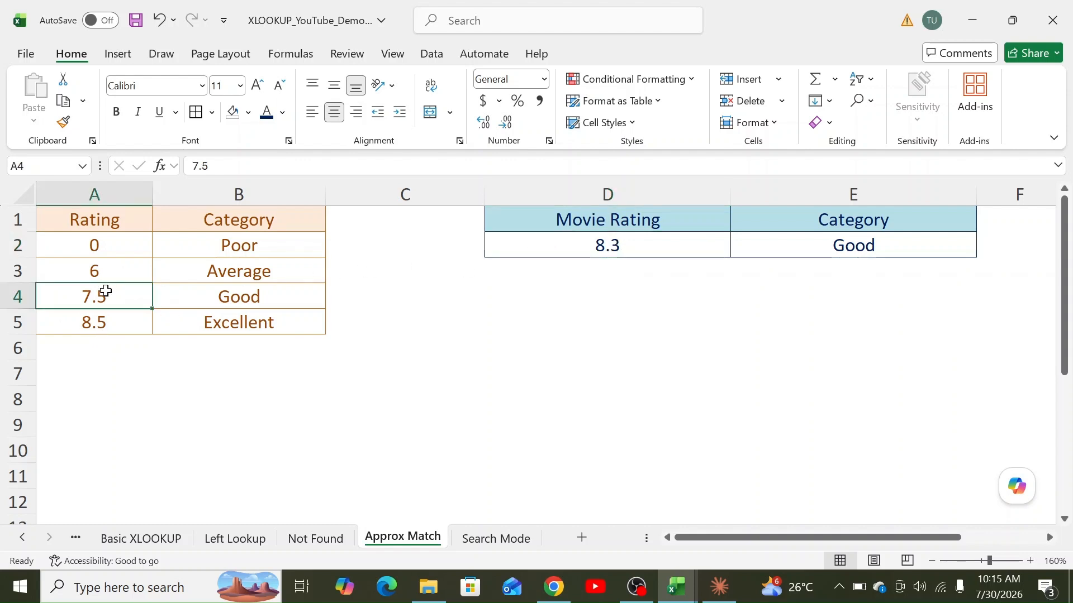
pyautogui.click(593, 249)
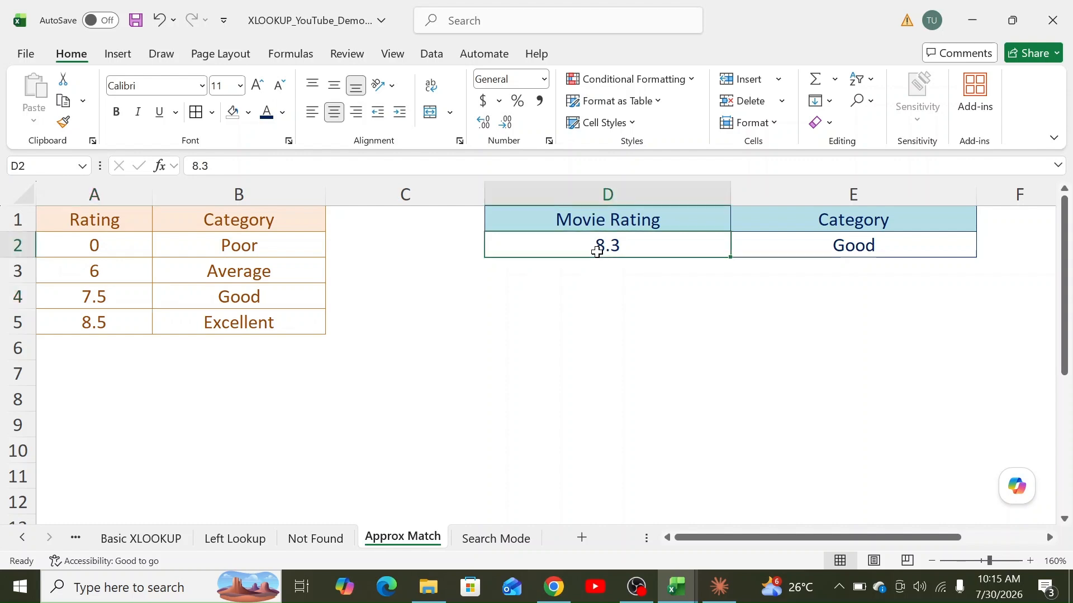
pyautogui.click(119, 293)
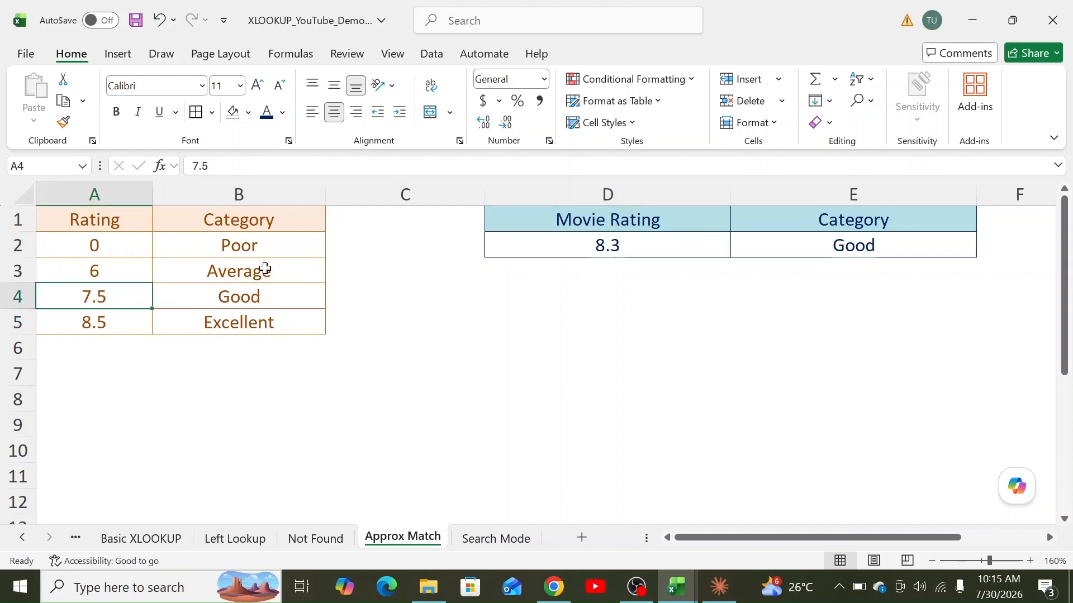
pyautogui.click(245, 290)
pyautogui.click(888, 246)
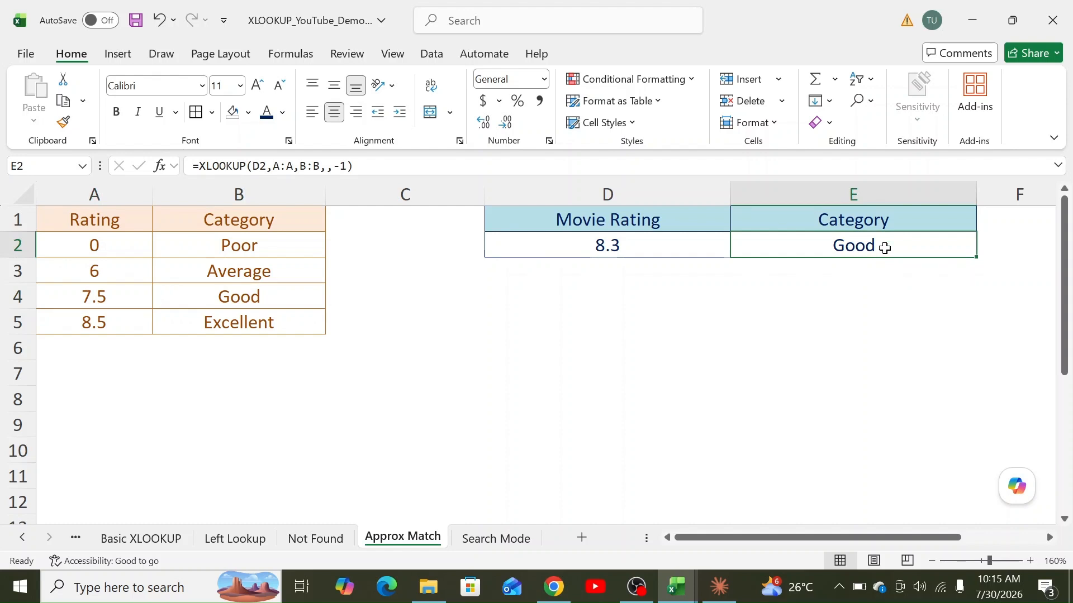
# Change the match_mode of the XLOOKUP formula in E2 to 1 (exact match or next larger item)
pyautogui.doubleClick(885, 244)
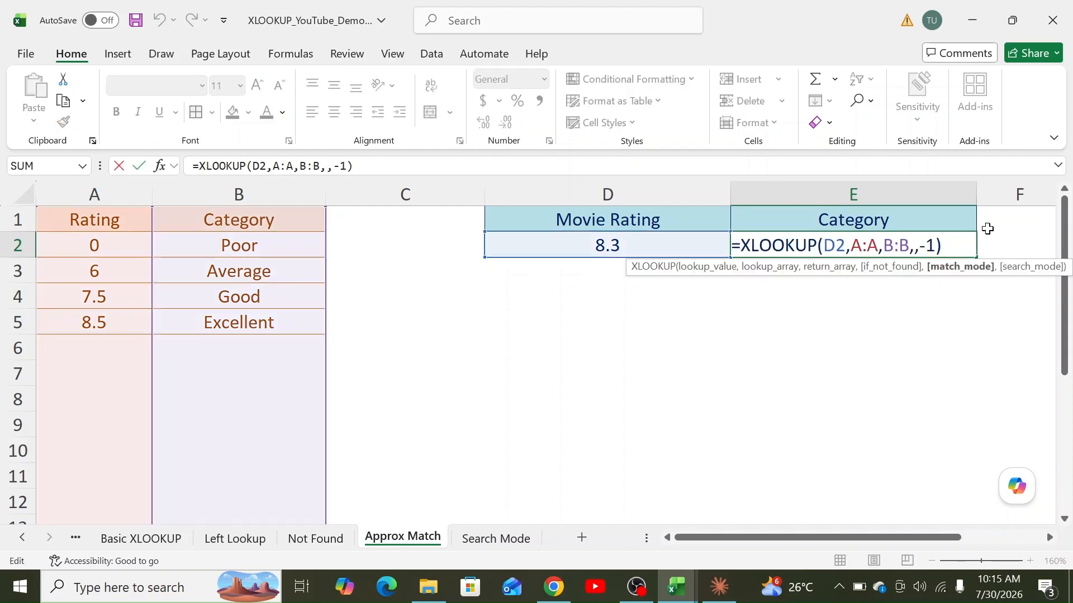
pyautogui.press('End')
pyautogui.press('Left')
pyautogui.press('BackSpace')
pyautogui.press('BackSpace')
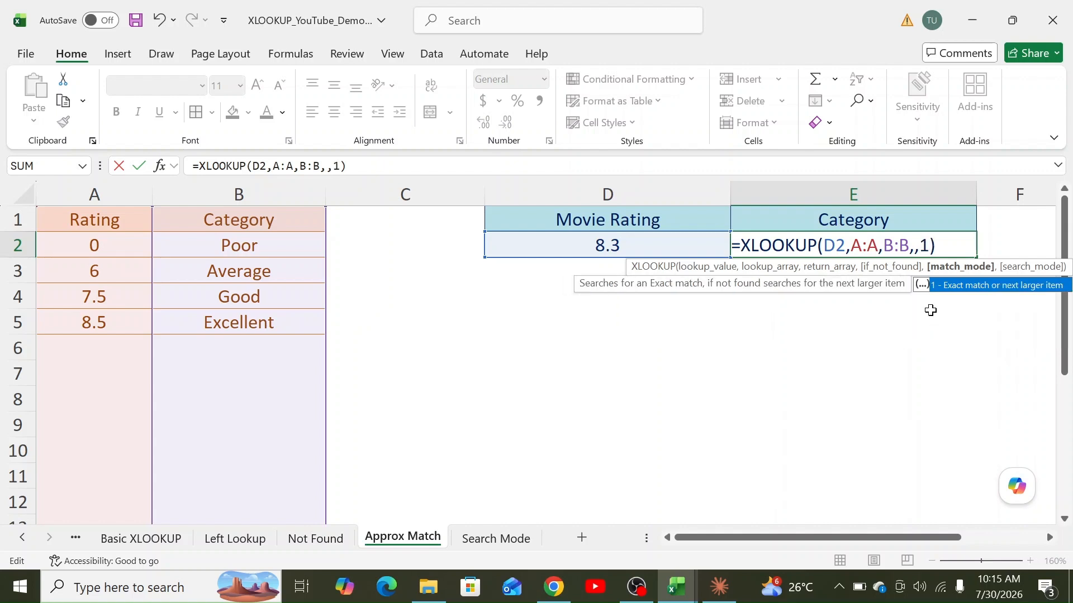
pyautogui.press('Return')
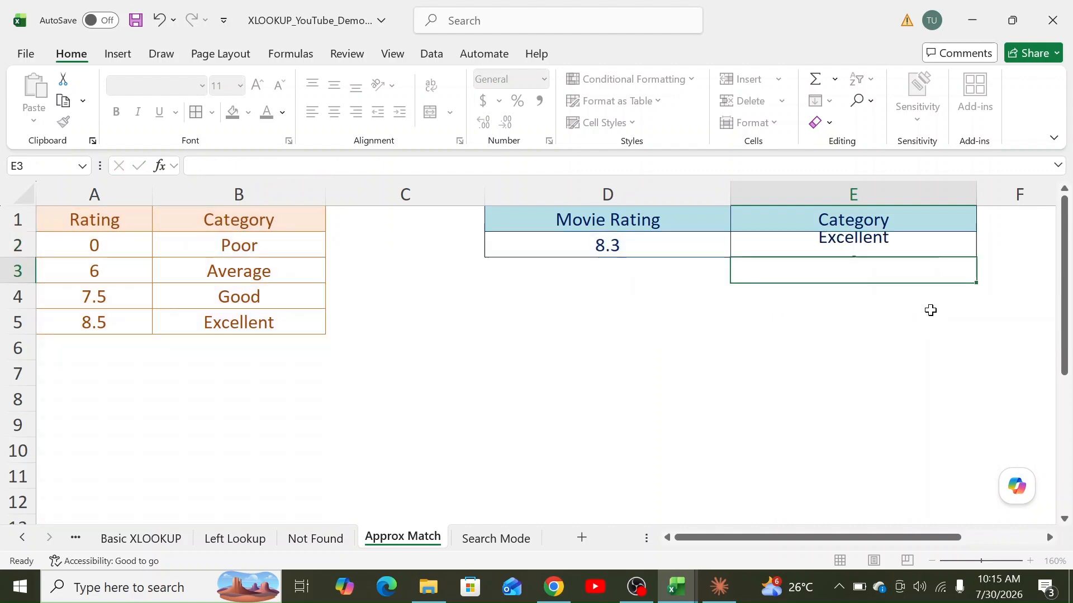
# Compare the movie rating in D2 with the 8.5 row of the rating table and review the formula in E2
pyautogui.click(880, 238)
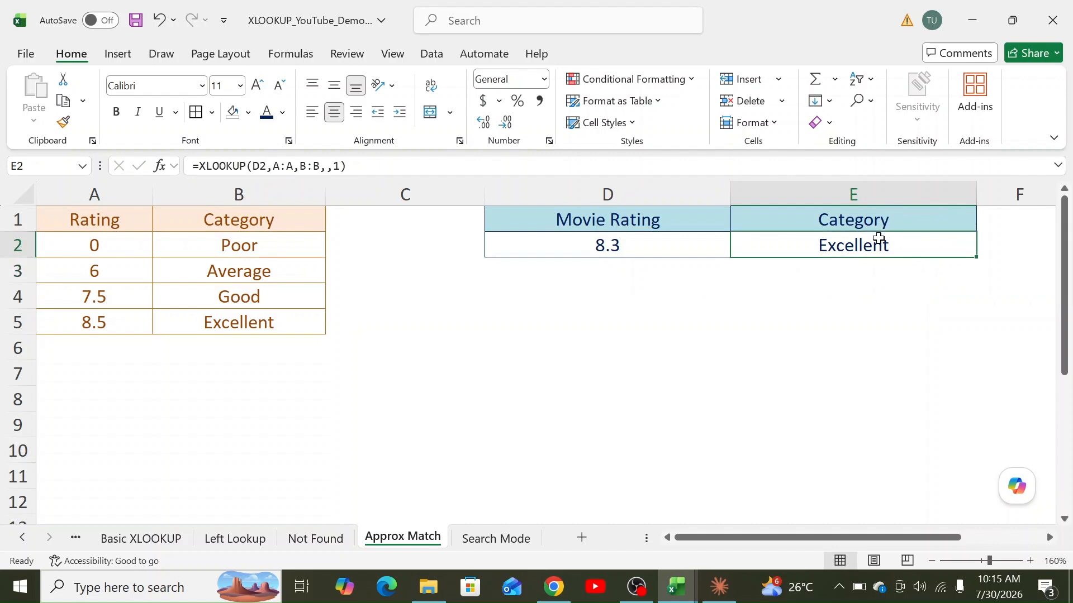
pyautogui.click(582, 246)
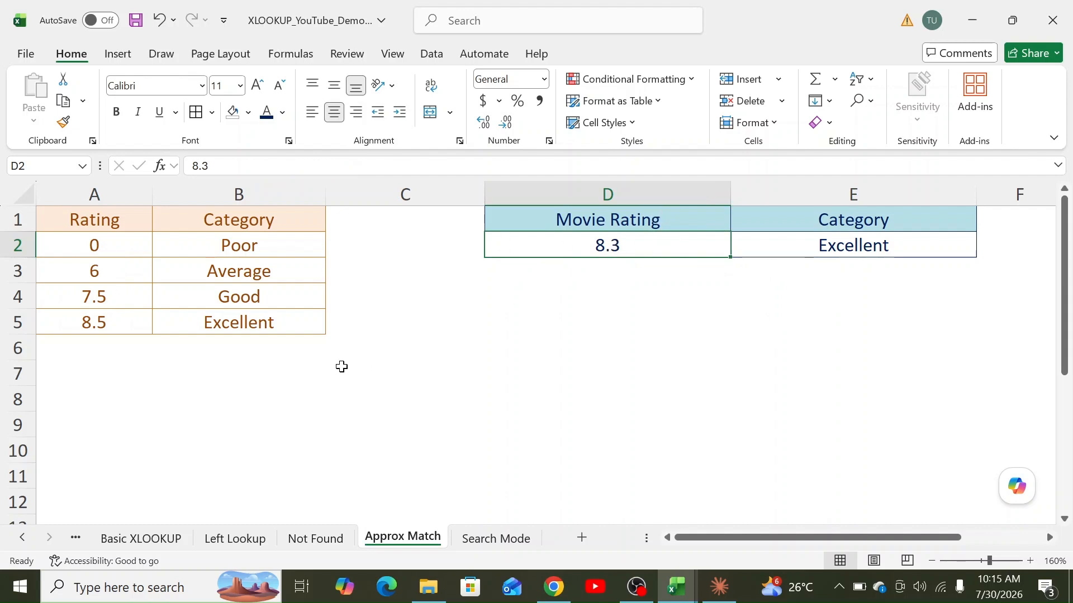
pyautogui.click(110, 328)
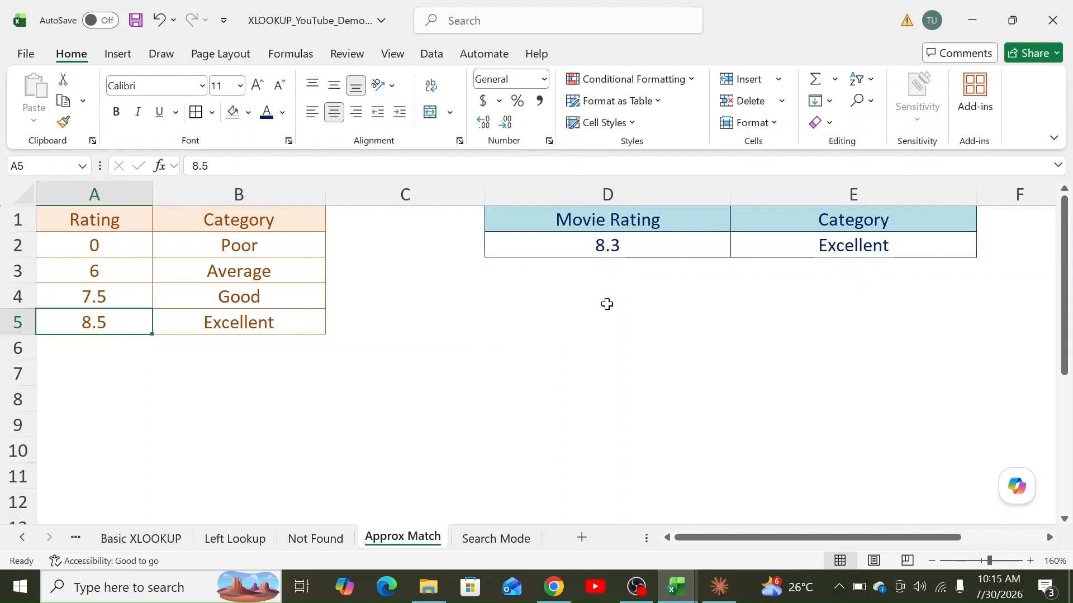
pyautogui.click(627, 249)
pyautogui.click(113, 325)
pyautogui.click(239, 323)
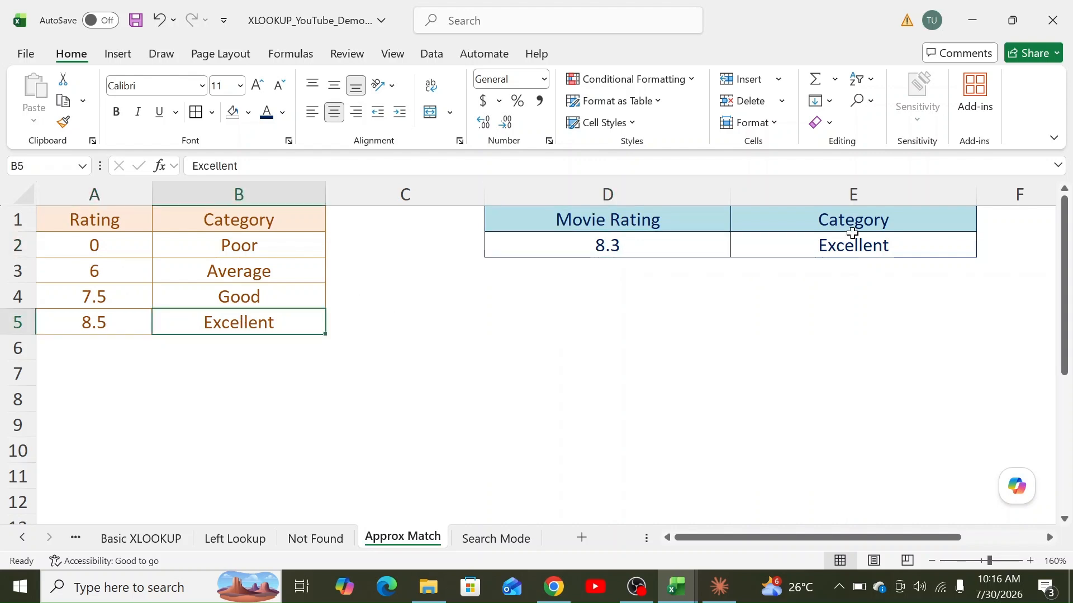
pyautogui.click(908, 244)
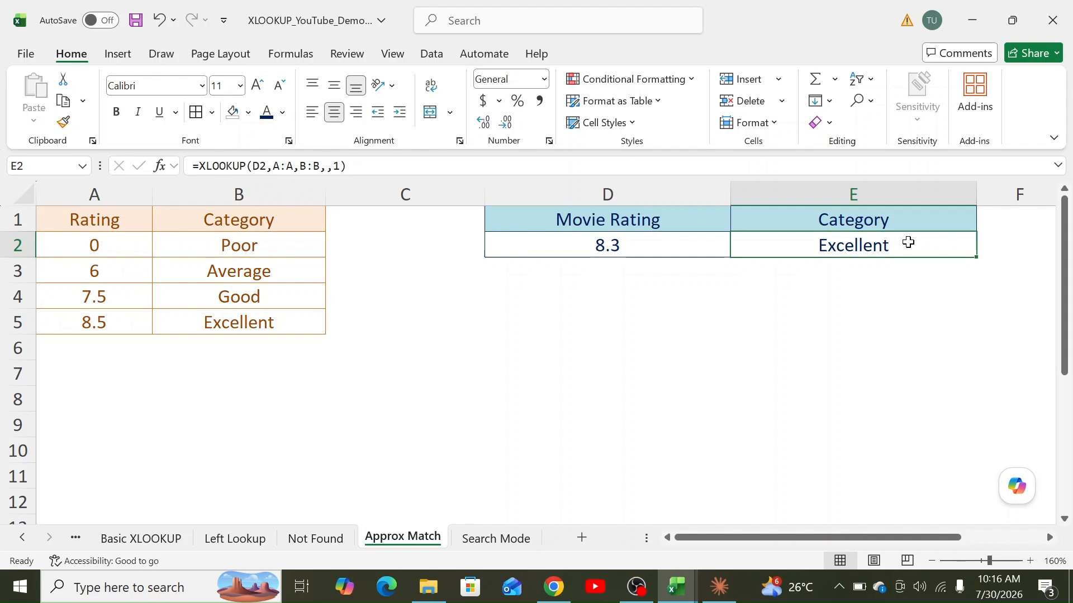
pyautogui.doubleClick(908, 244)
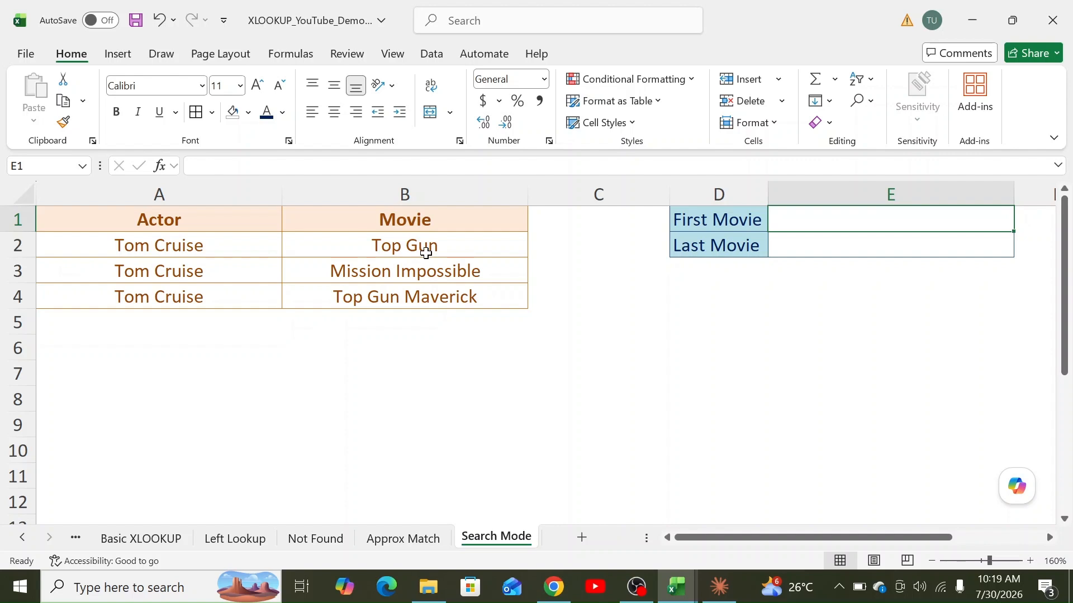
# Start an XLOOKUP formula in E1 for "Tom Cruise", with column A as the lookup array and column B as the return array
pyautogui.click(426, 251)
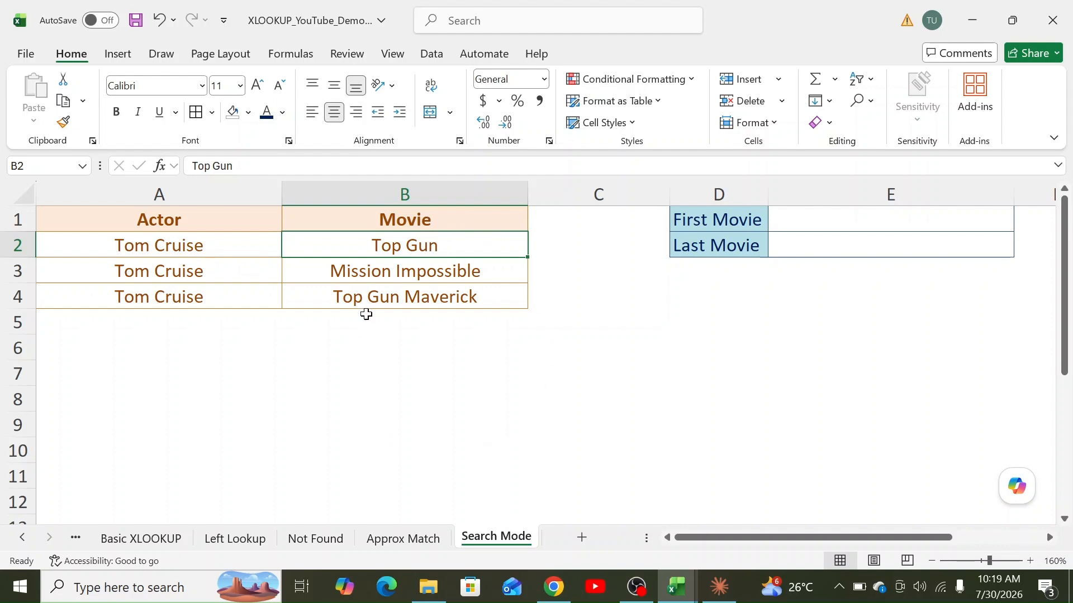
pyautogui.click(368, 307)
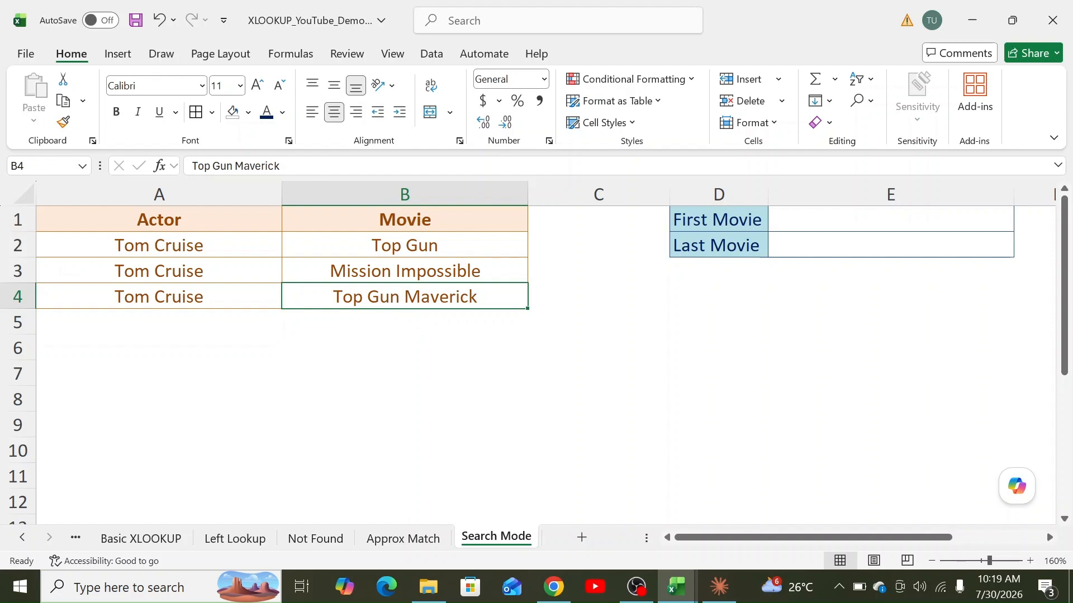
pyautogui.click(816, 228)
pyautogui.write('=xl')
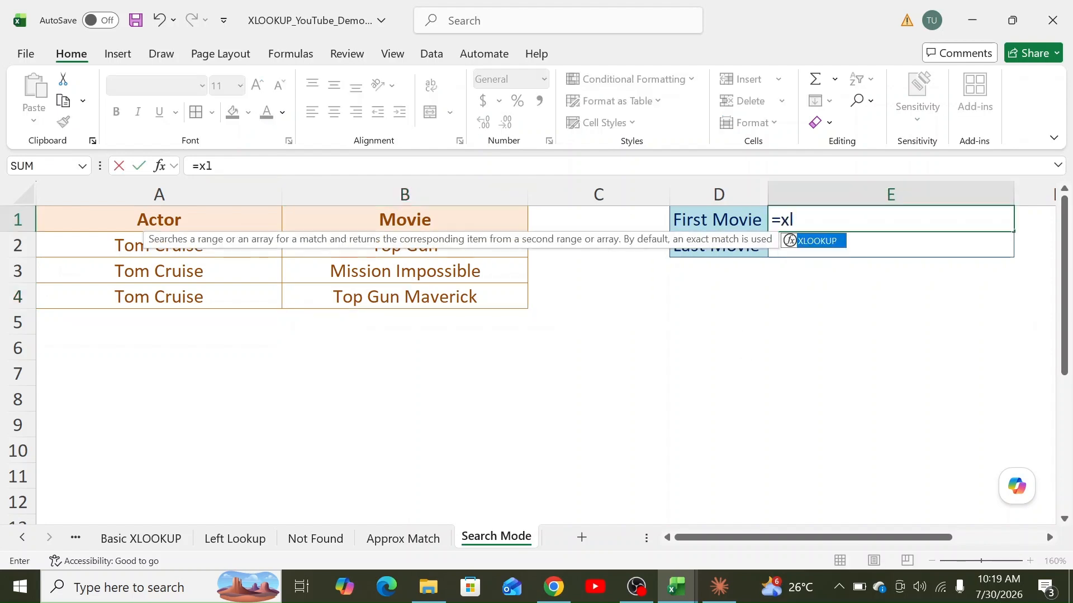
pyautogui.press('Tab')
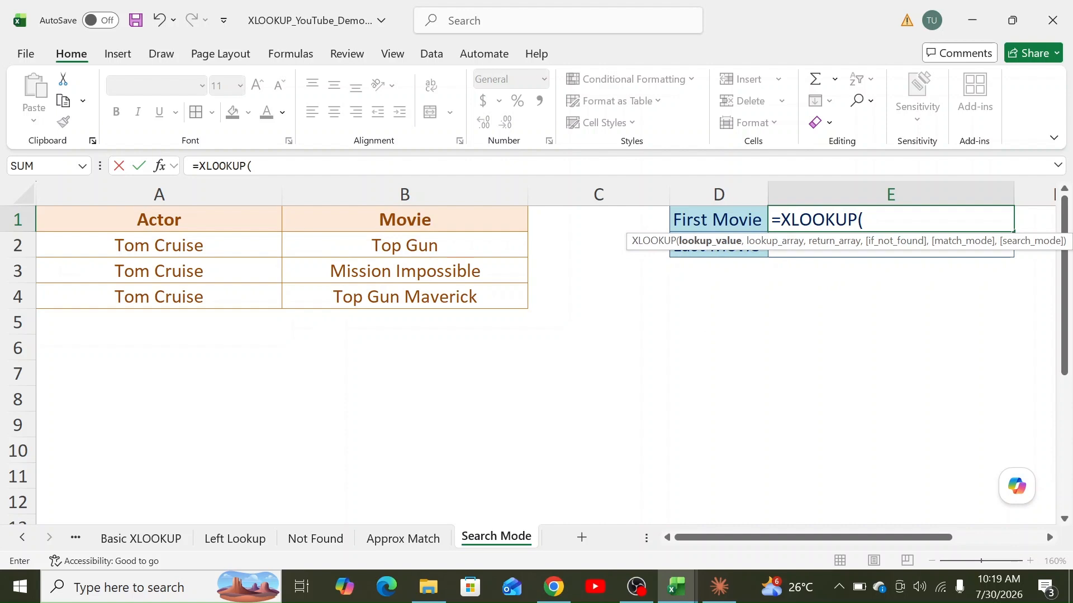
pyautogui.write('"Tom Cruise"')
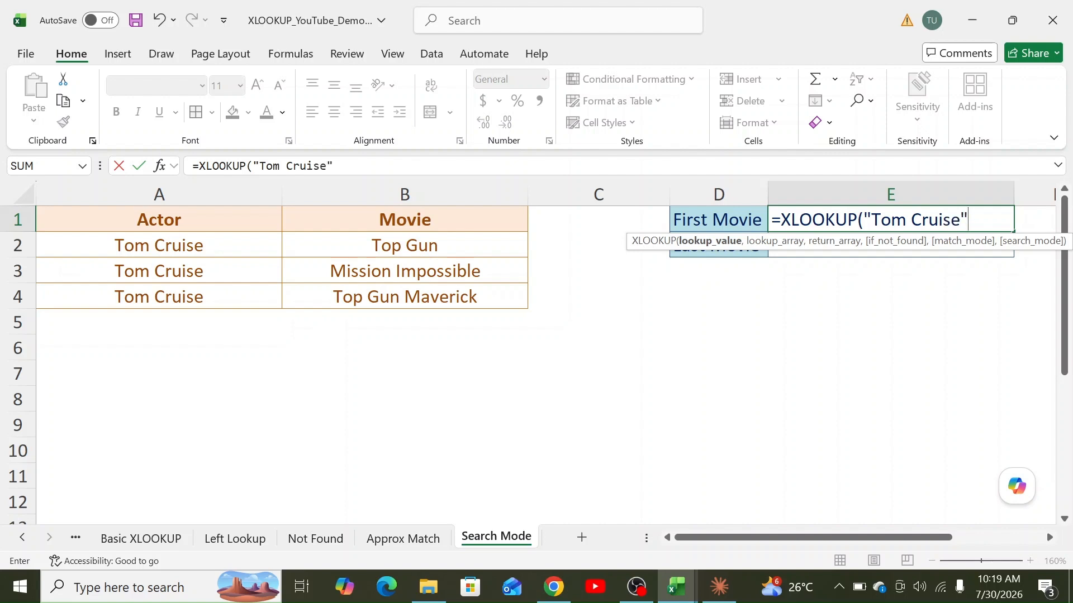
pyautogui.write(',')
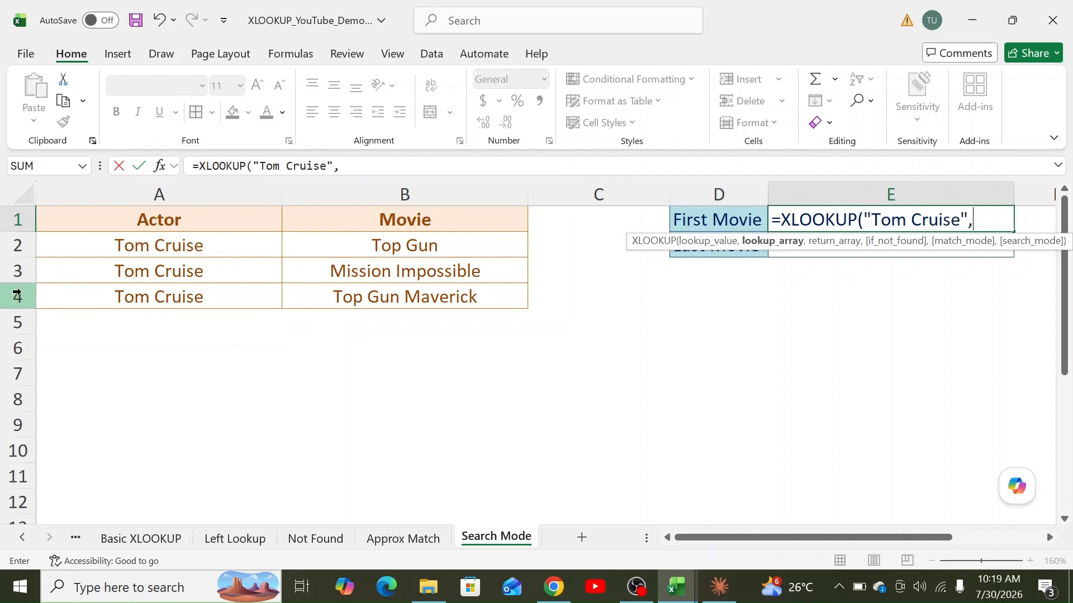
pyautogui.click(158, 193)
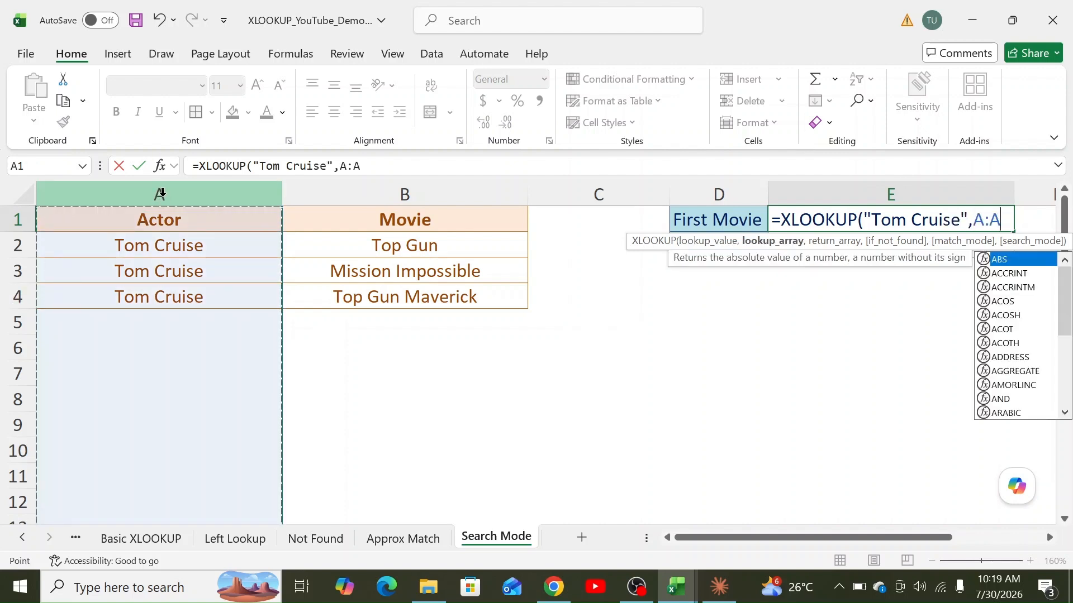
pyautogui.write(',')
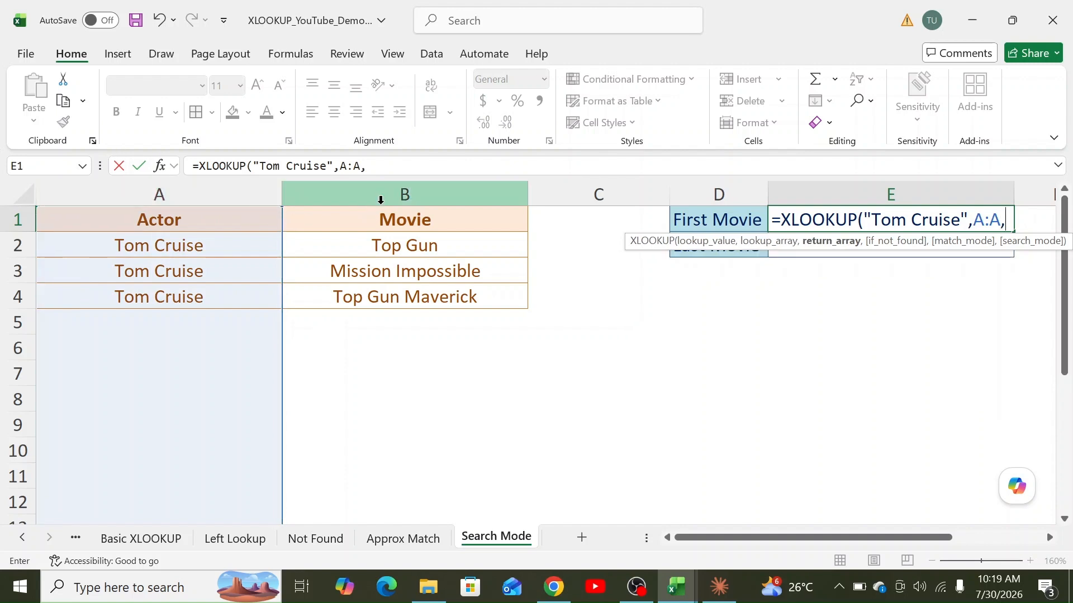
pyautogui.click(385, 194)
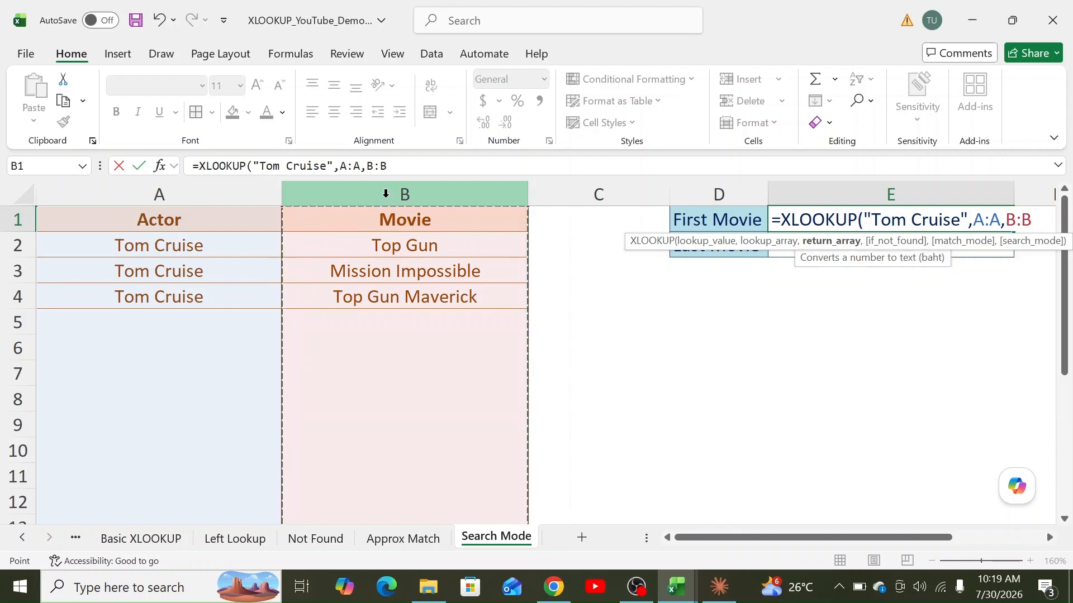
# Complete the E1 formula with search_mode 1 (search first-to-last), leaving the if_not_found and match_mode arguments empty
pyautogui.write(',')
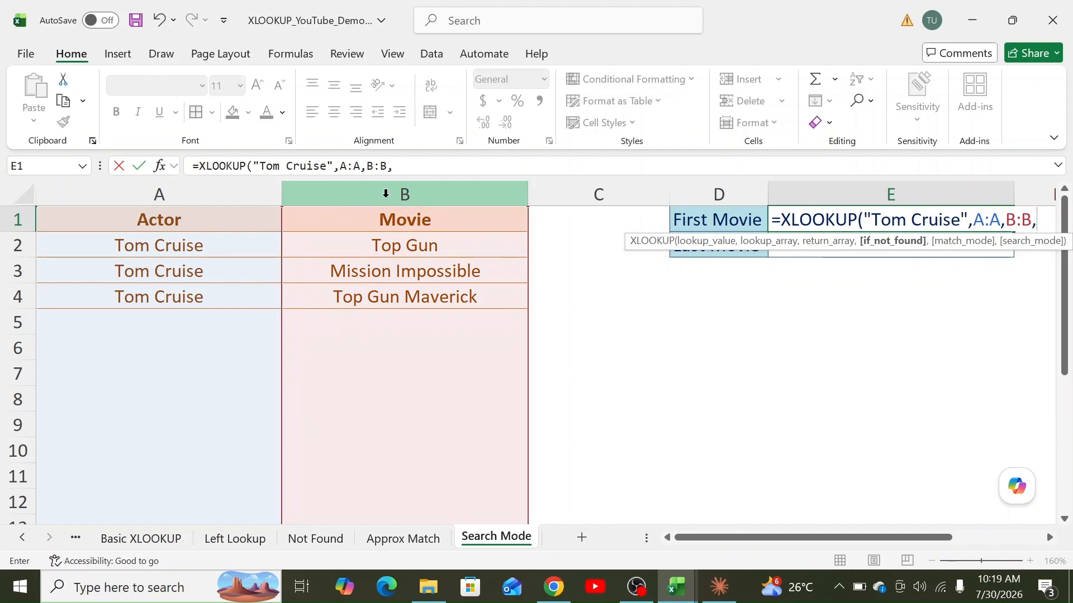
pyautogui.write(',')
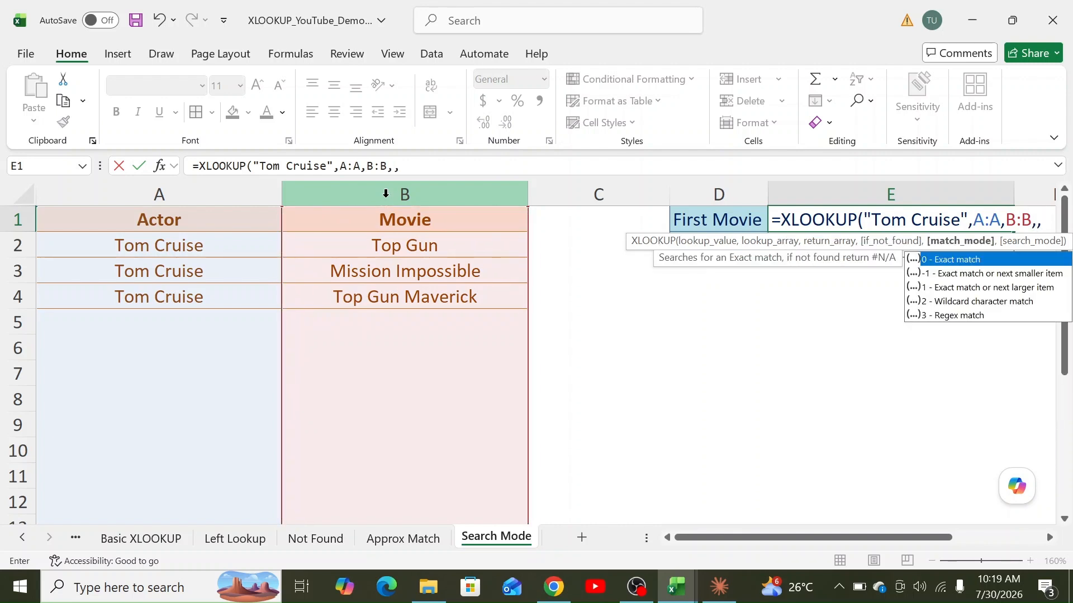
pyautogui.write(',')
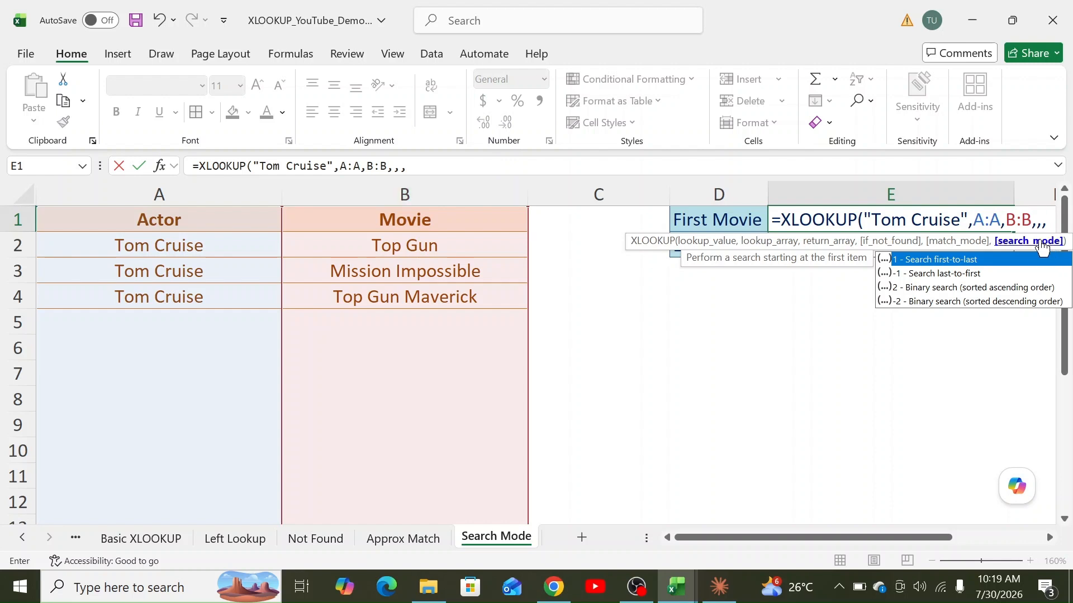
pyautogui.doubleClick(966, 262)
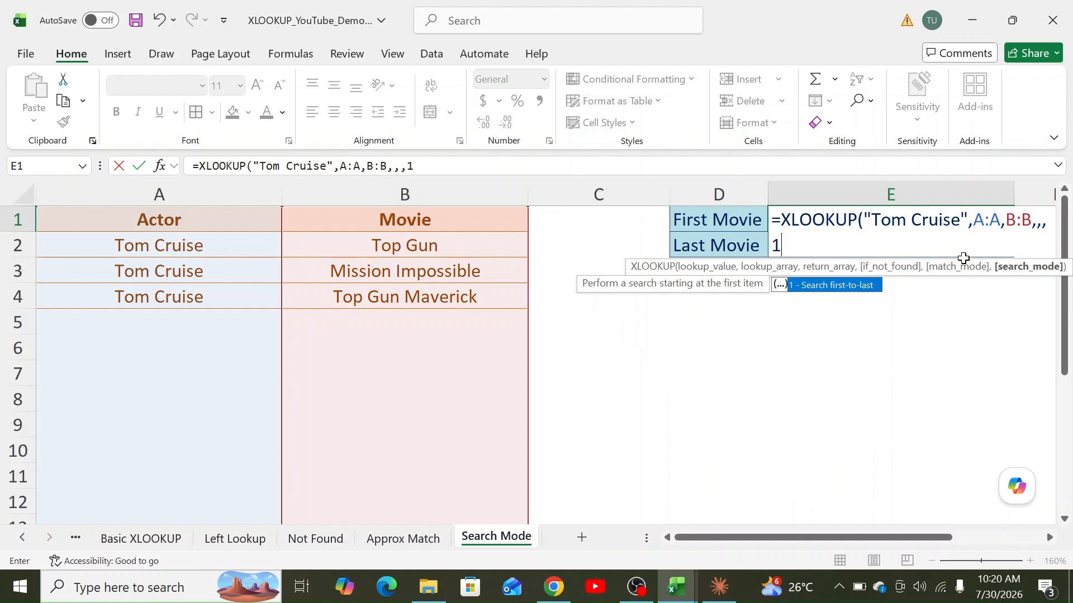
pyautogui.write(')')
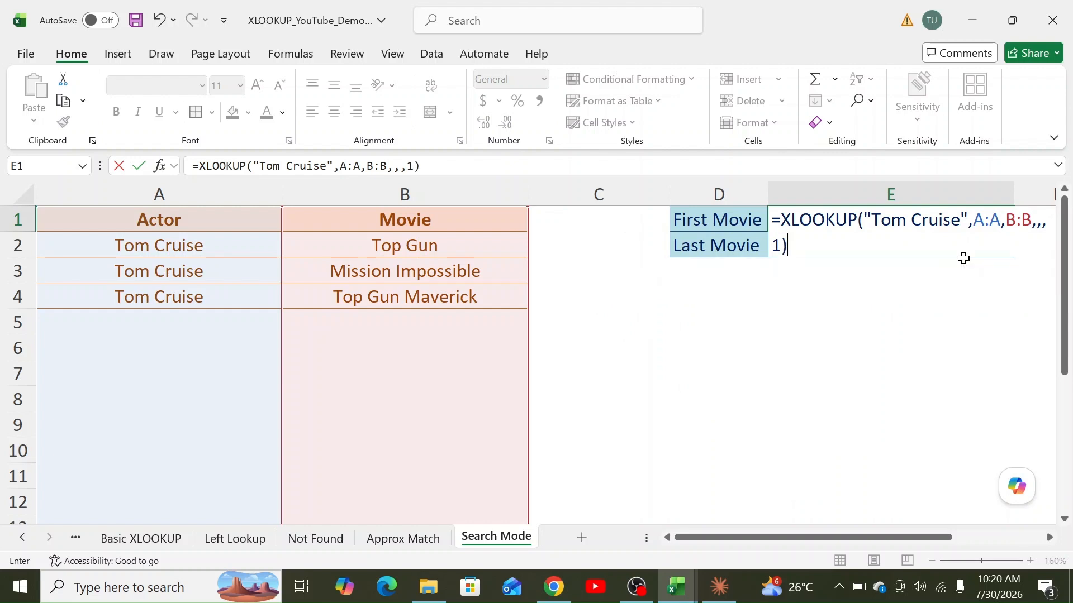
pyautogui.press('Return')
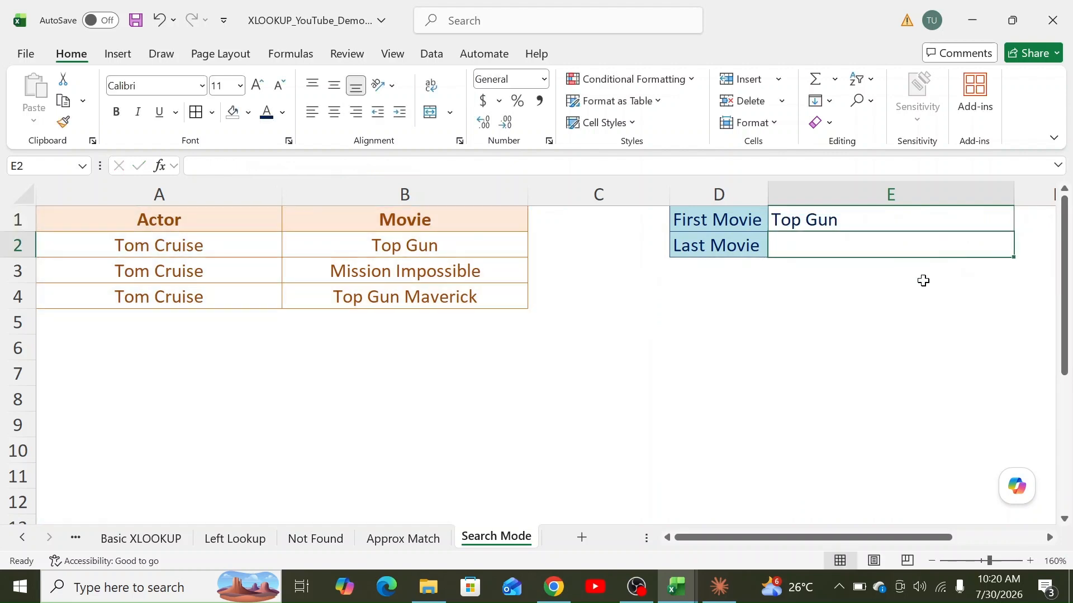
# Compare the First Movie result in E1 with the first movie listed in B2
pyautogui.click(881, 218)
pyautogui.click(434, 244)
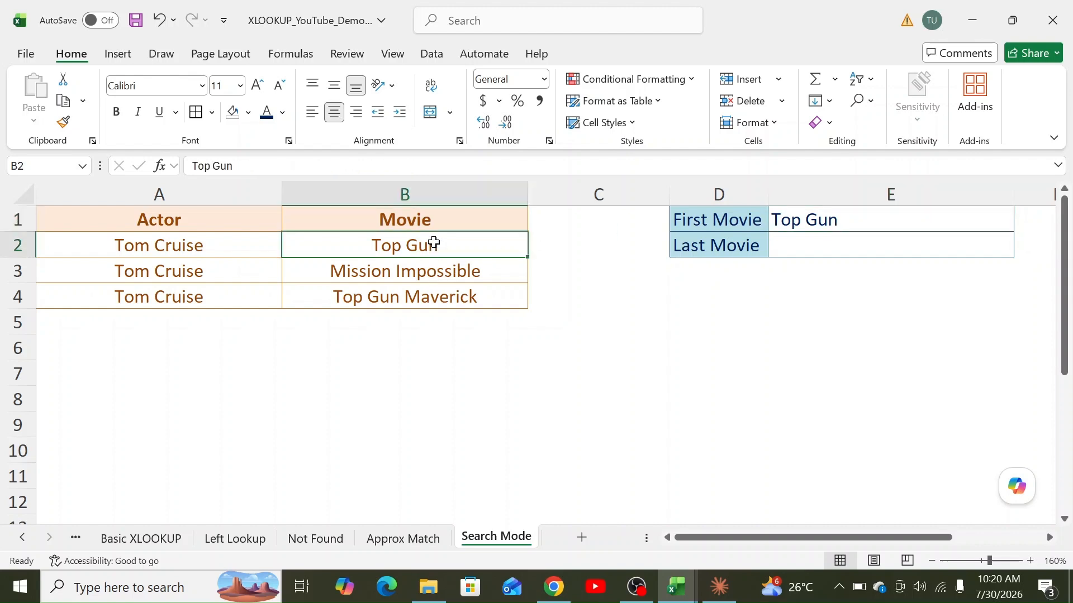
pyautogui.click(823, 223)
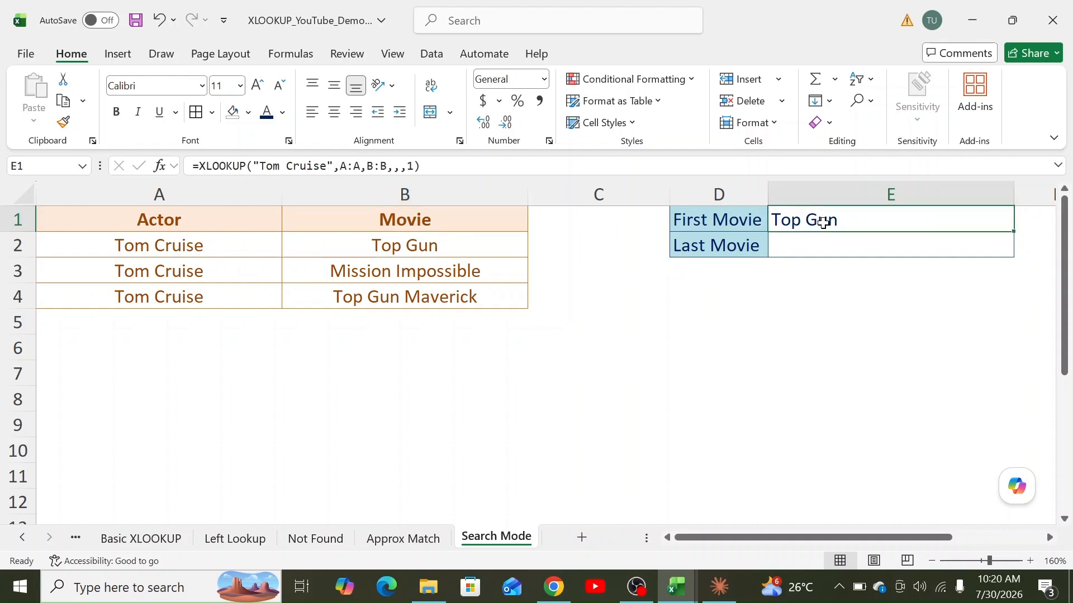
pyautogui.click(447, 251)
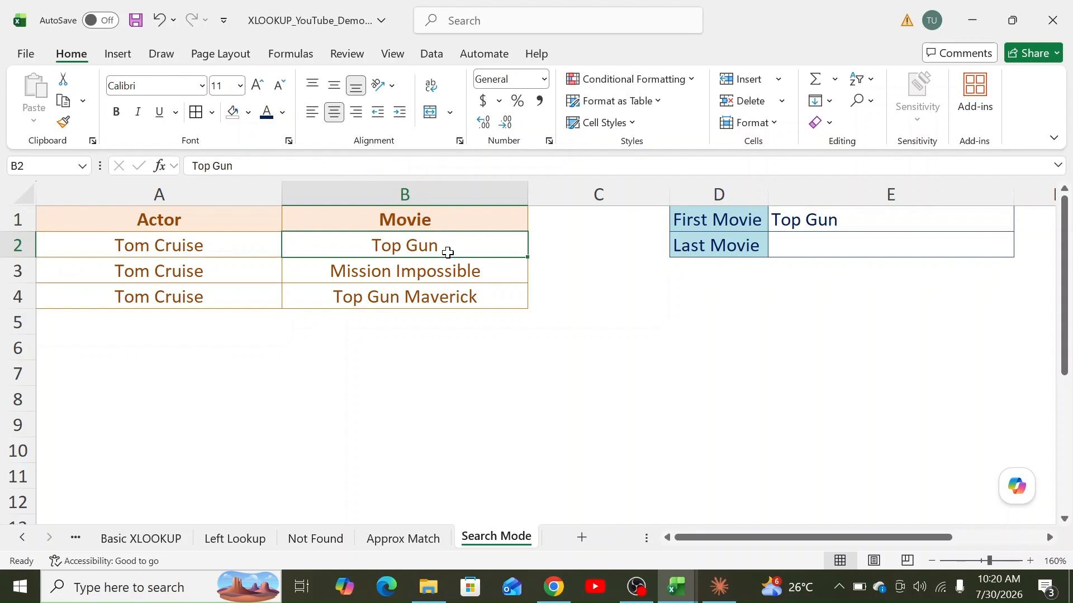
pyautogui.click(849, 221)
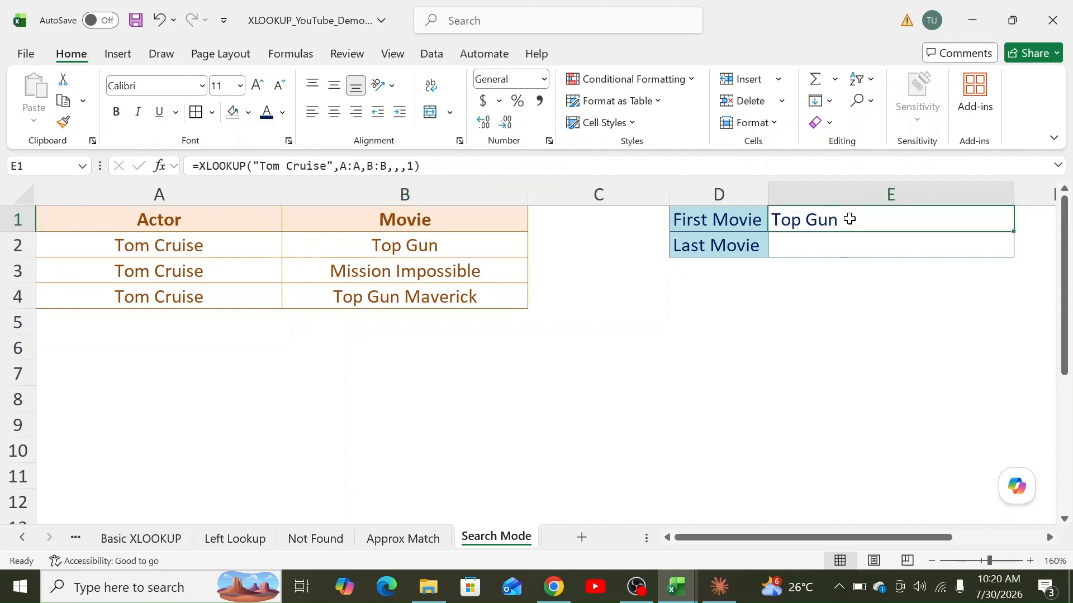
# Copy the full XLOOKUP formula text from E1 into the Last Movie cell E2
pyautogui.doubleClick(850, 219)
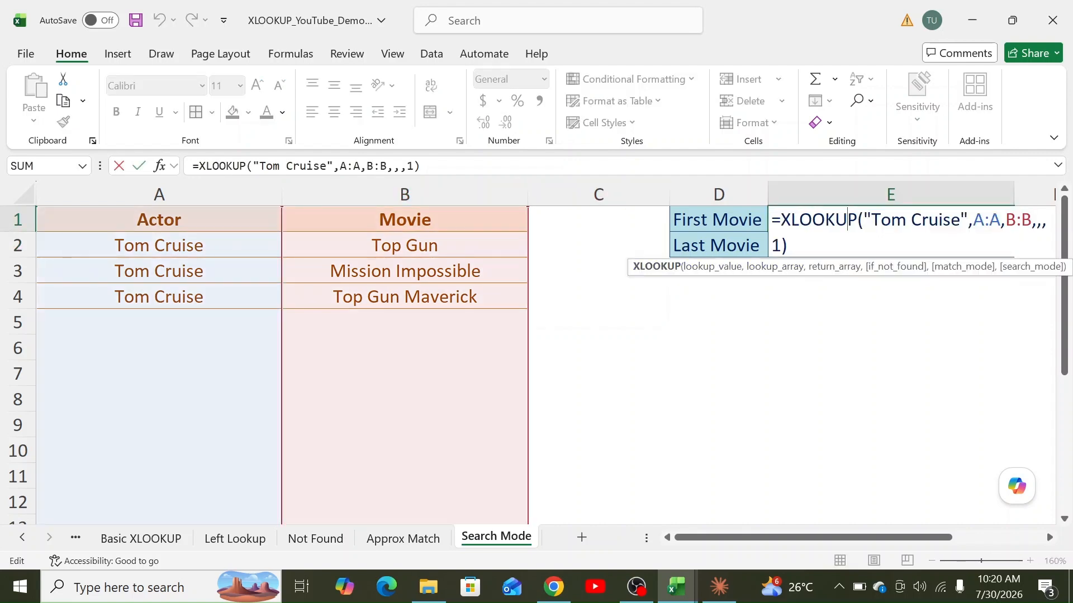
pyautogui.moveTo(789, 246); pyautogui.dragTo(720, 197)
pyautogui.hotkey('ctrl', 'c')
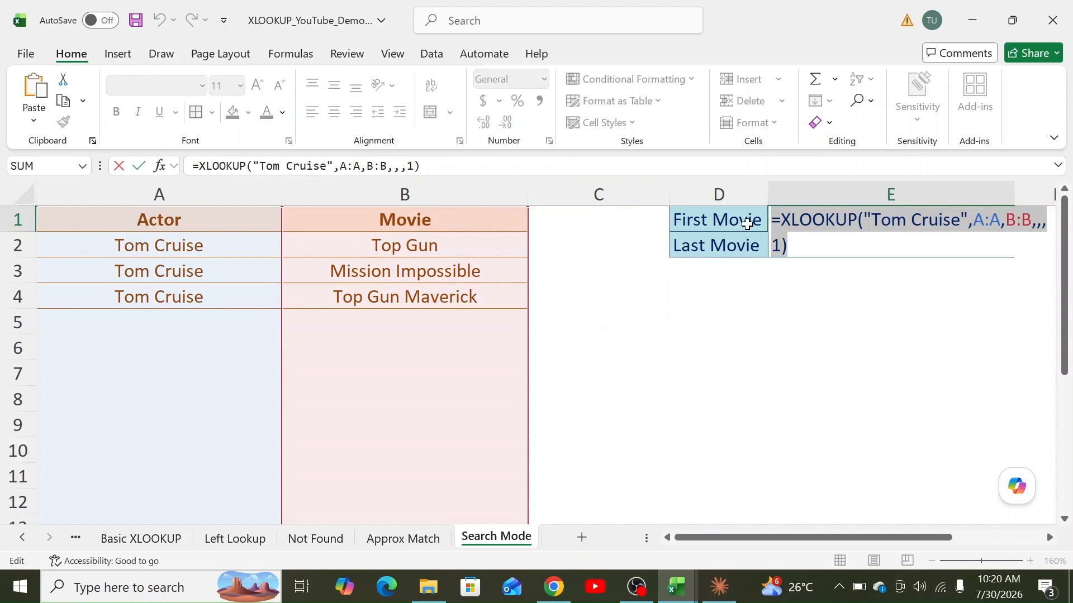
pyautogui.press('Return')
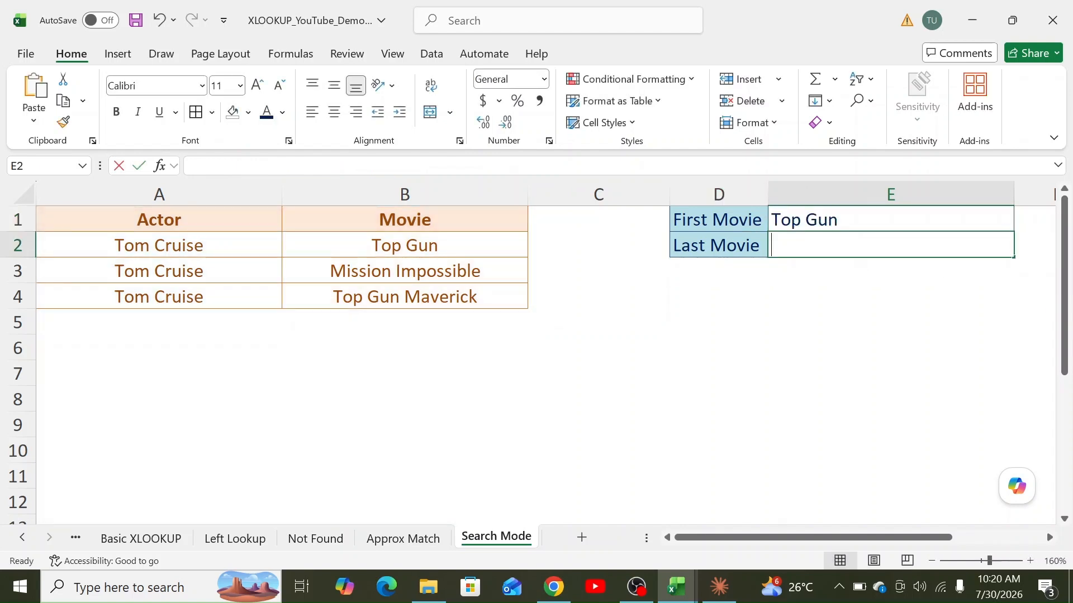
pyautogui.hotkey('ctrl', 'v')
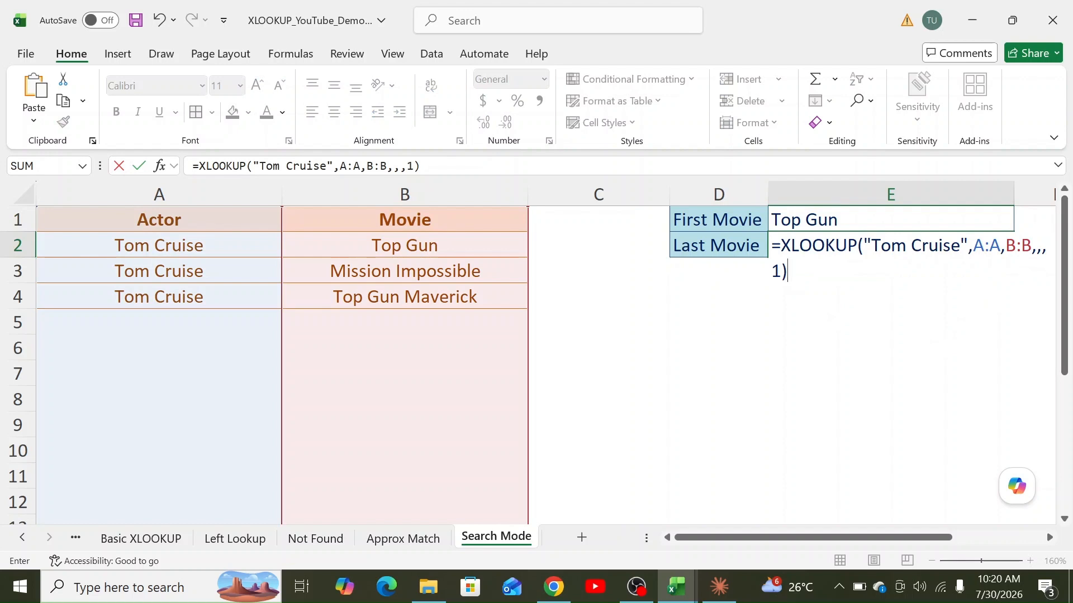
# Change the search_mode of the XLOOKUP formula in E2 to -1 (search last-to-first)
pyautogui.click(782, 272)
pyautogui.press('BackSpace')
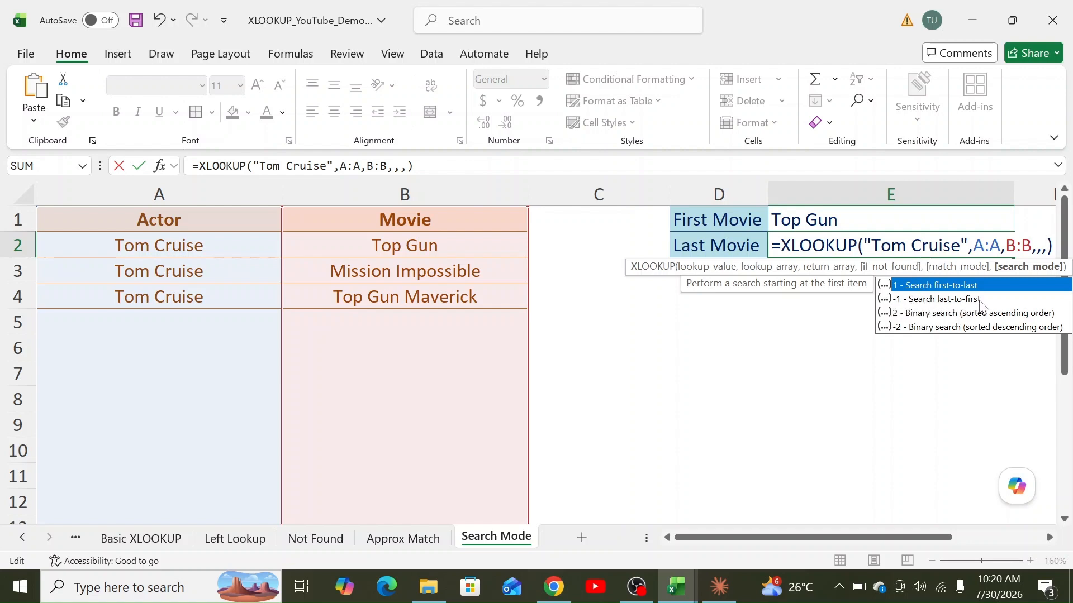
pyautogui.write('-1')
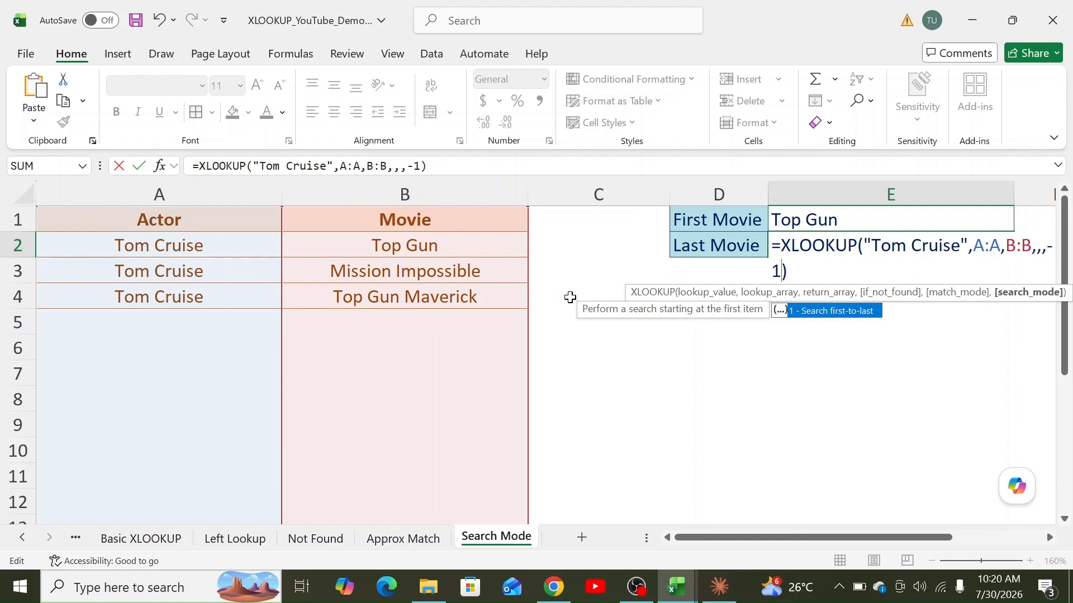
pyautogui.press('Return')
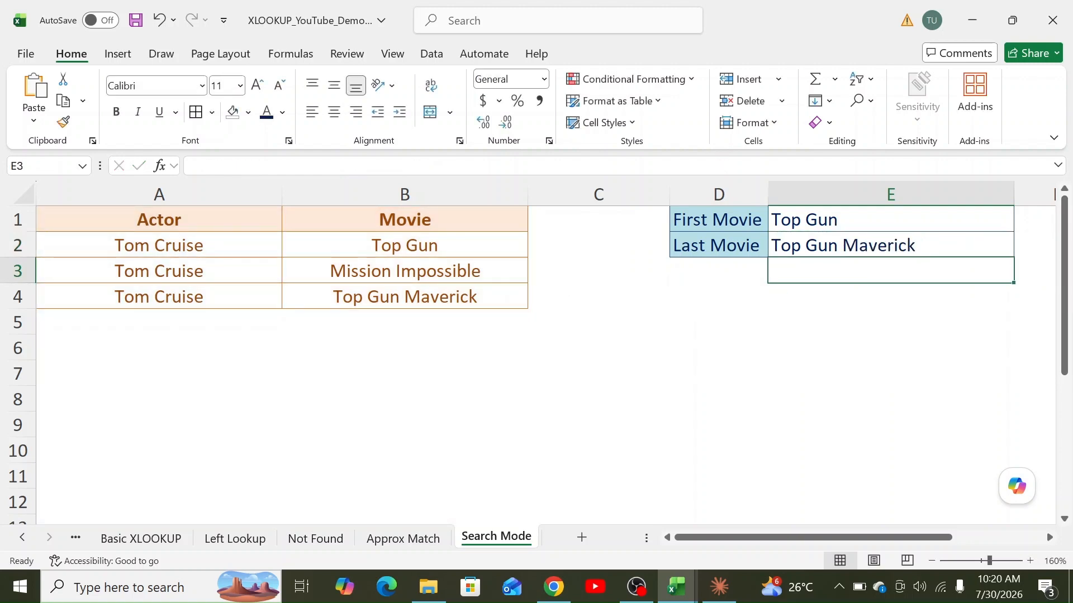
# Review the Last Movie formula in E2 and the search_mode argument of the First Movie formula in E1
pyautogui.click(813, 247)
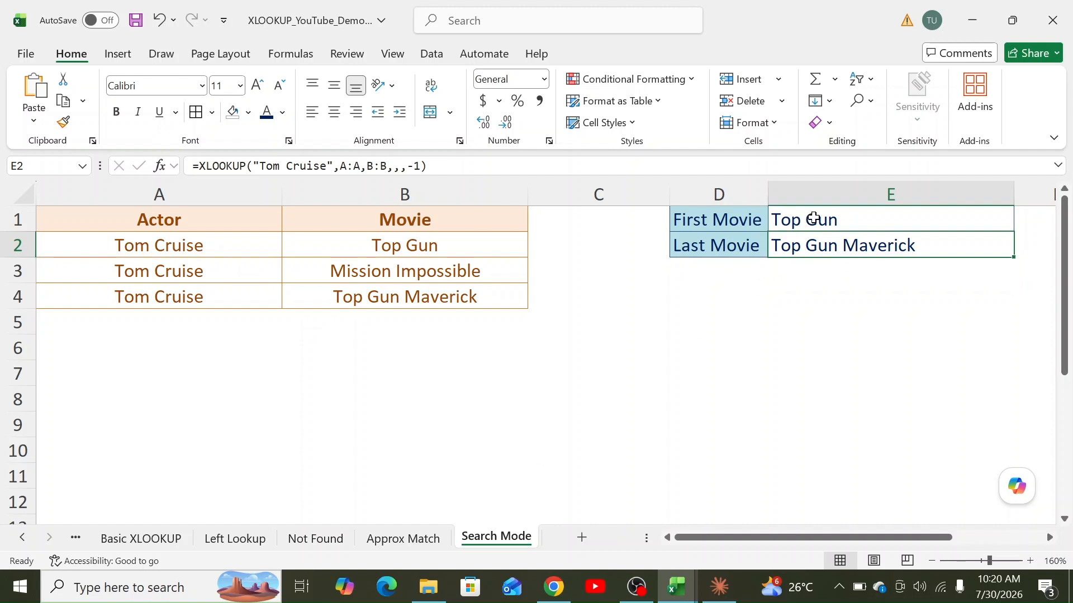
pyautogui.click(819, 219)
pyautogui.doubleClick(826, 220)
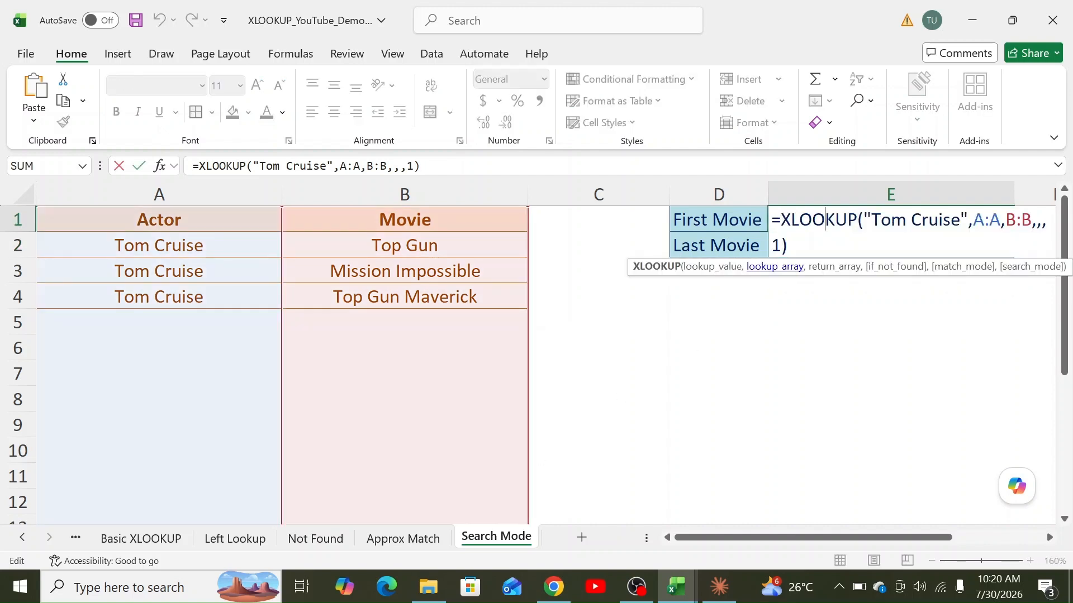
pyautogui.click(779, 246)
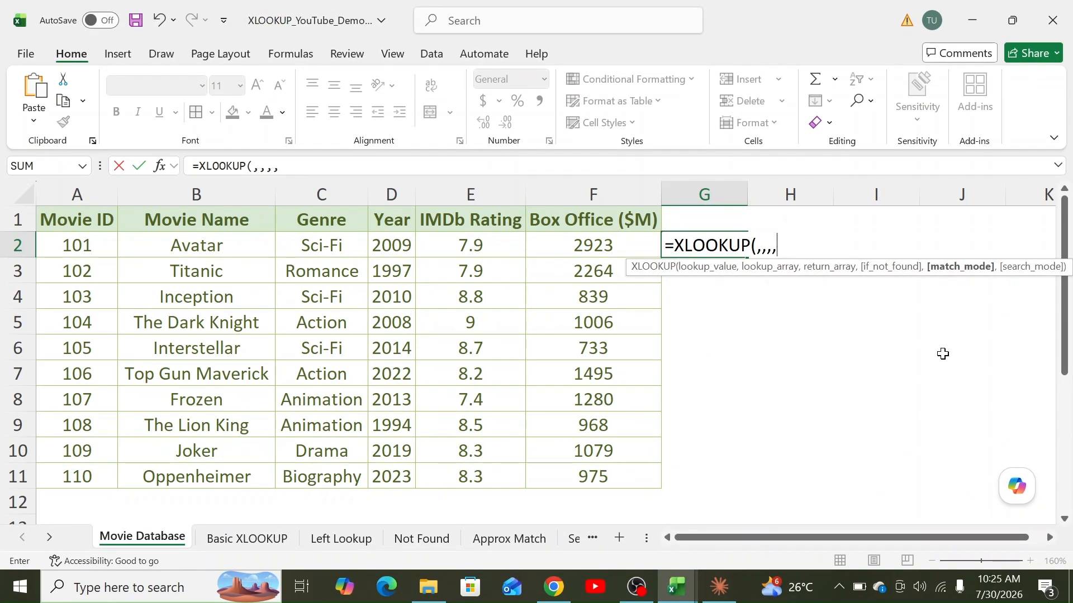
# Redisplay the match_mode options of the XLOOKUP formula in G2 on the Movie Database sheet
pyautogui.press('BackSpace')
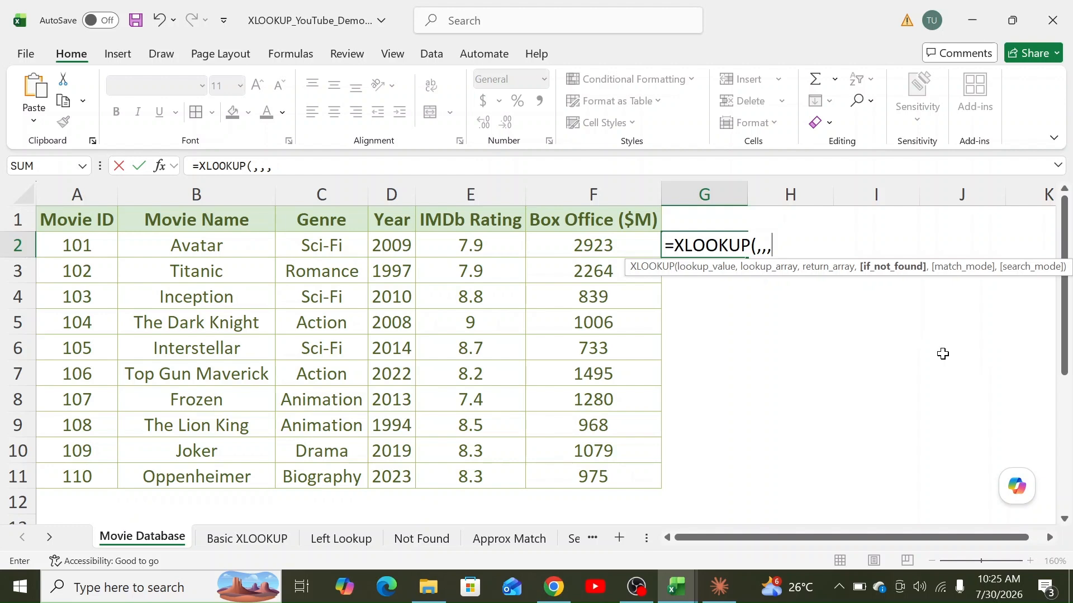
pyautogui.write(',')
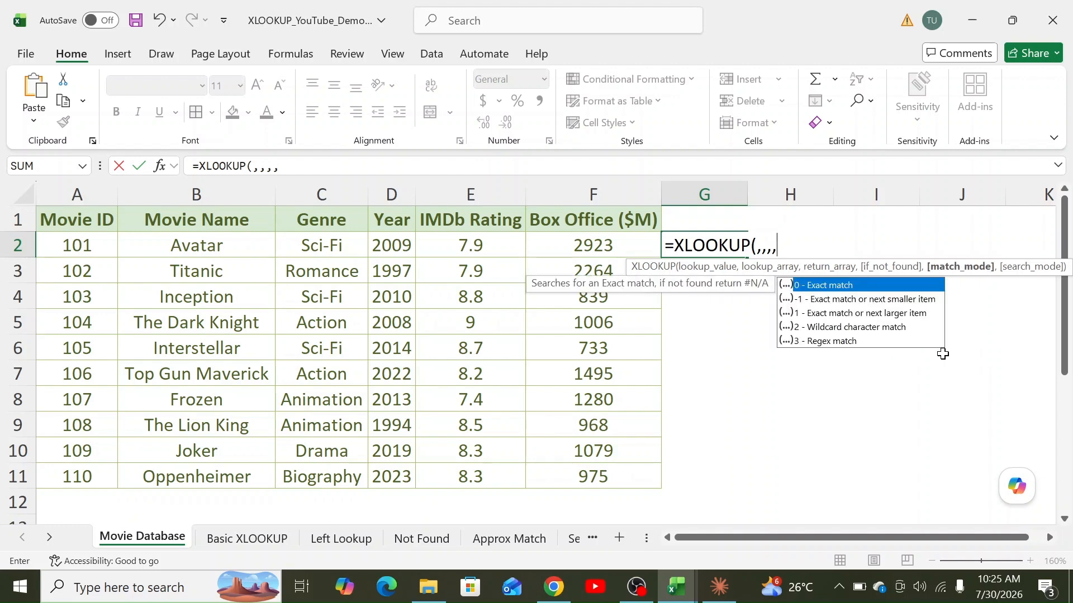